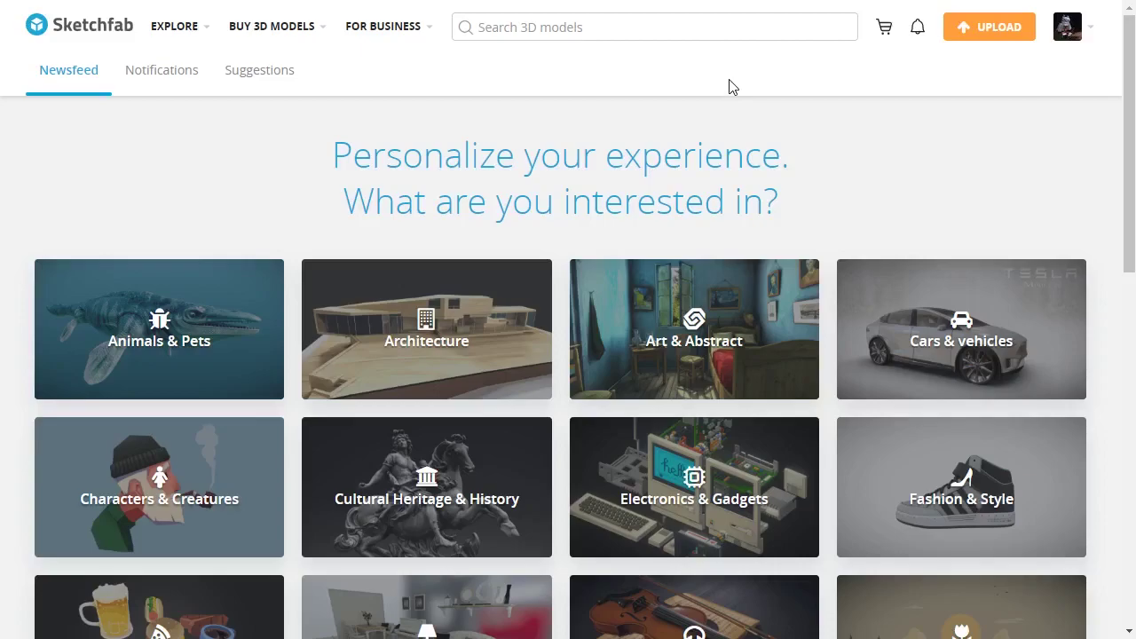
# Search for "cat" models, limit the results to downloadable ones and sort them by most viewed.
pyautogui.click(578, 28)
pyautogui.write('cat')
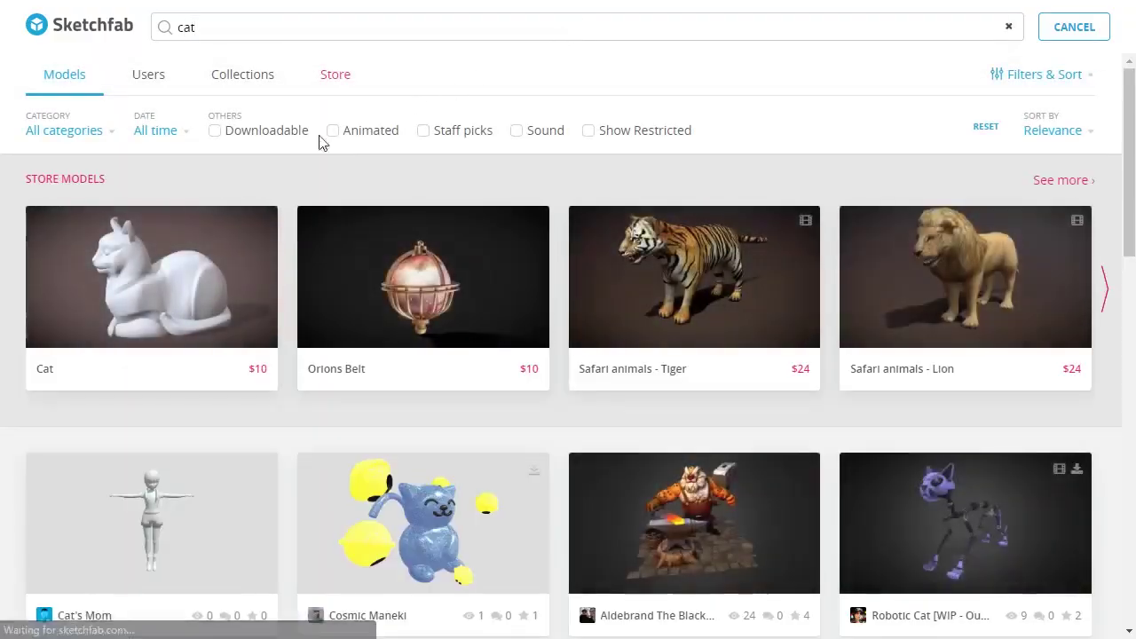
pyautogui.click(235, 132)
pyautogui.click(1054, 132)
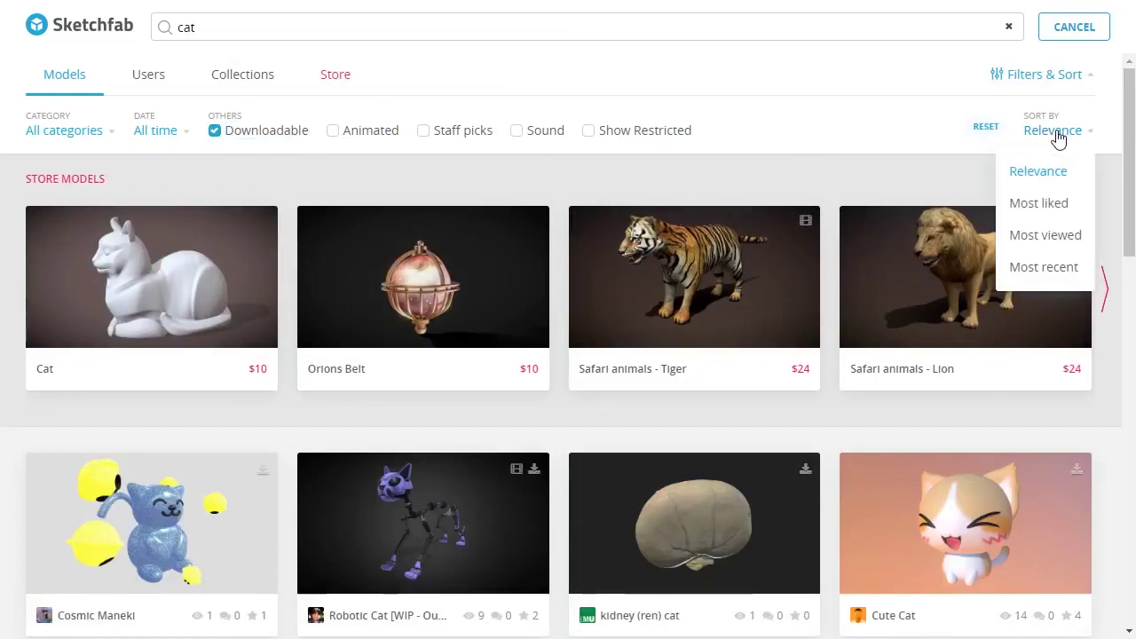
pyautogui.click(1046, 235)
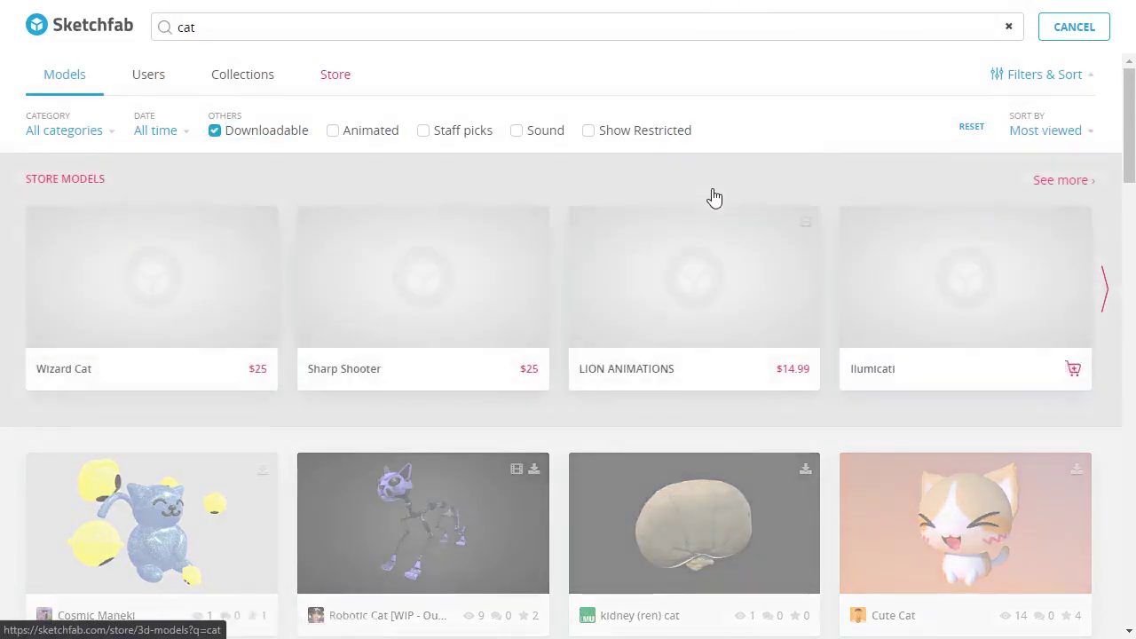
# Open the Neko GUMI model from the results and download it in its original blend format.
pyautogui.scroll(-2, 786, 247)
pyautogui.scroll(-8, 785, 242)
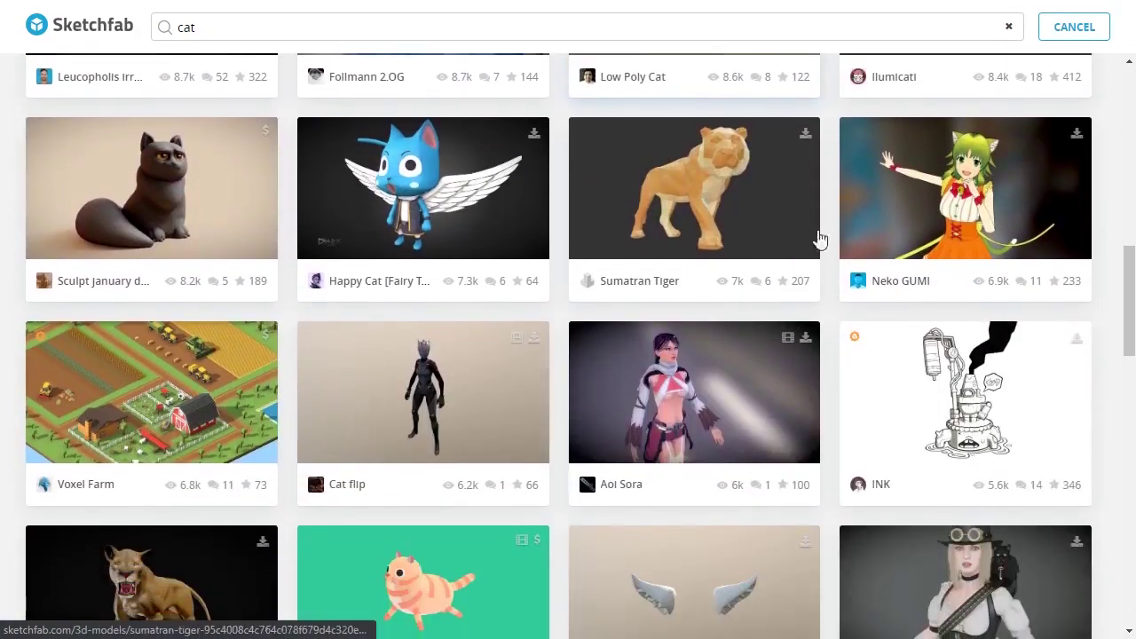
pyautogui.click(948, 213)
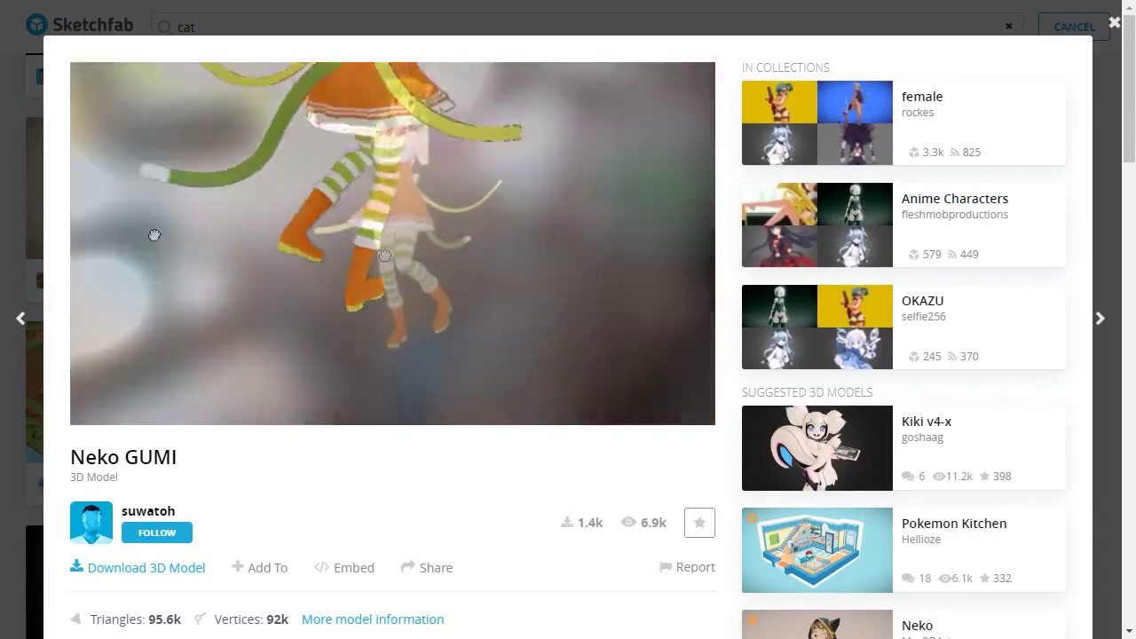
pyautogui.click(111, 570)
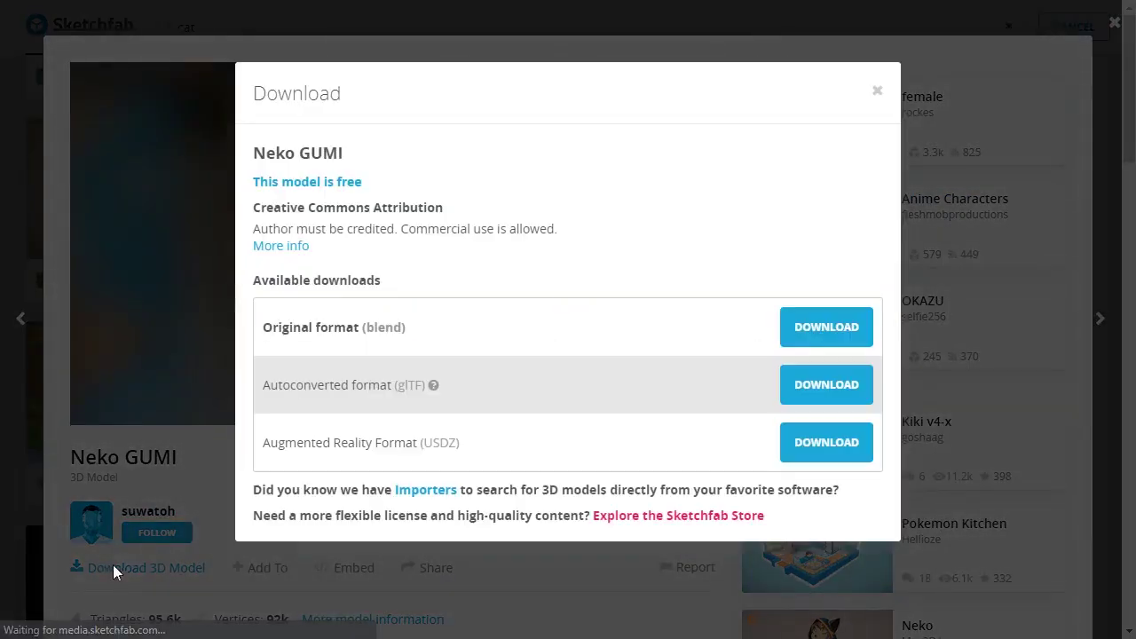
pyautogui.click(821, 333)
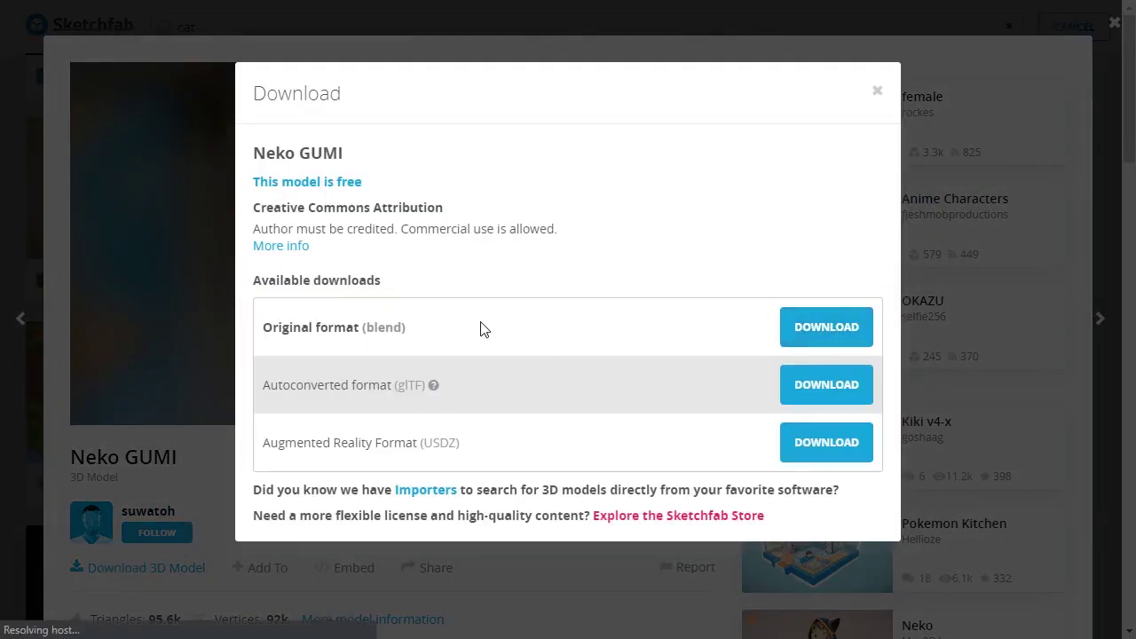
pyautogui.click(150, 349)
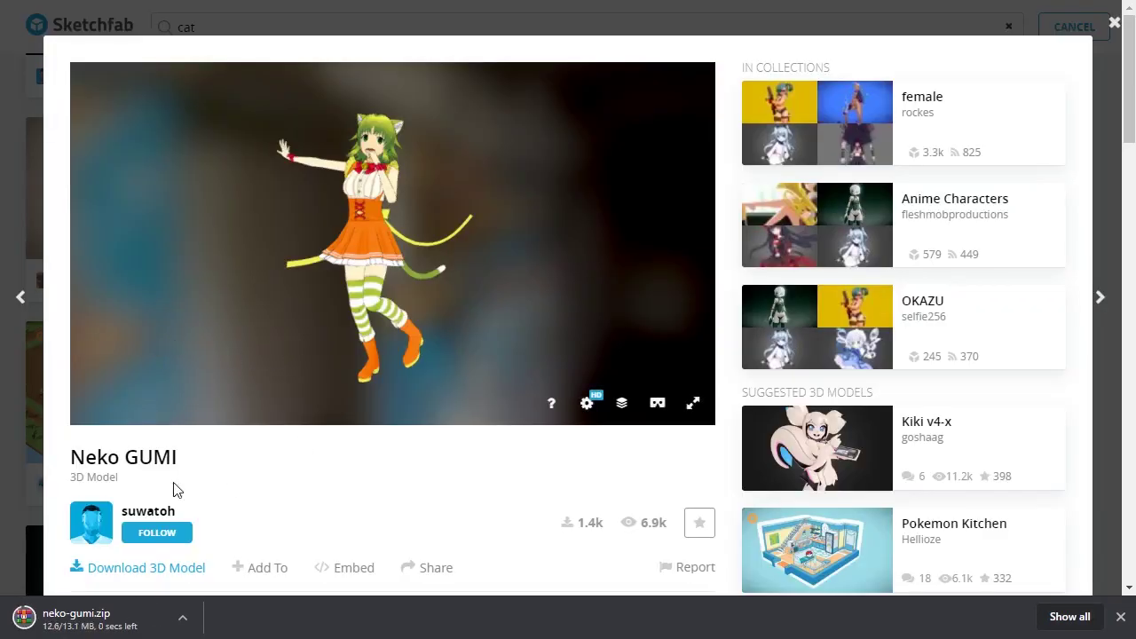
# Open the downloaded neko-gumi.zip and extract it to the neko-gumi folder in Downloads.
pyautogui.click(77, 626)
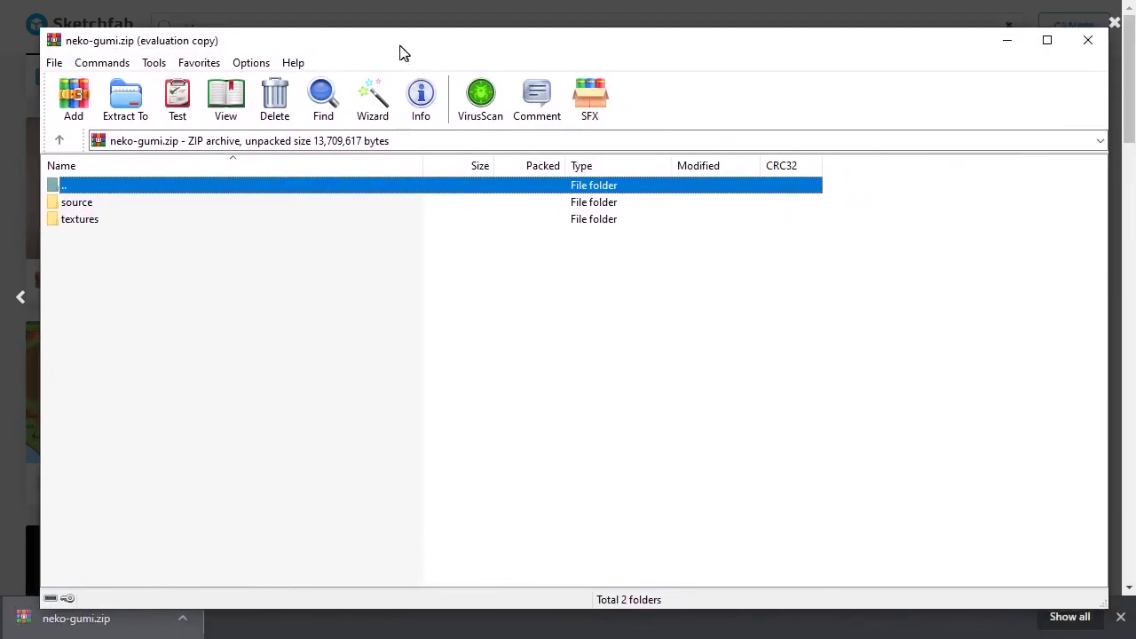
pyautogui.click(122, 97)
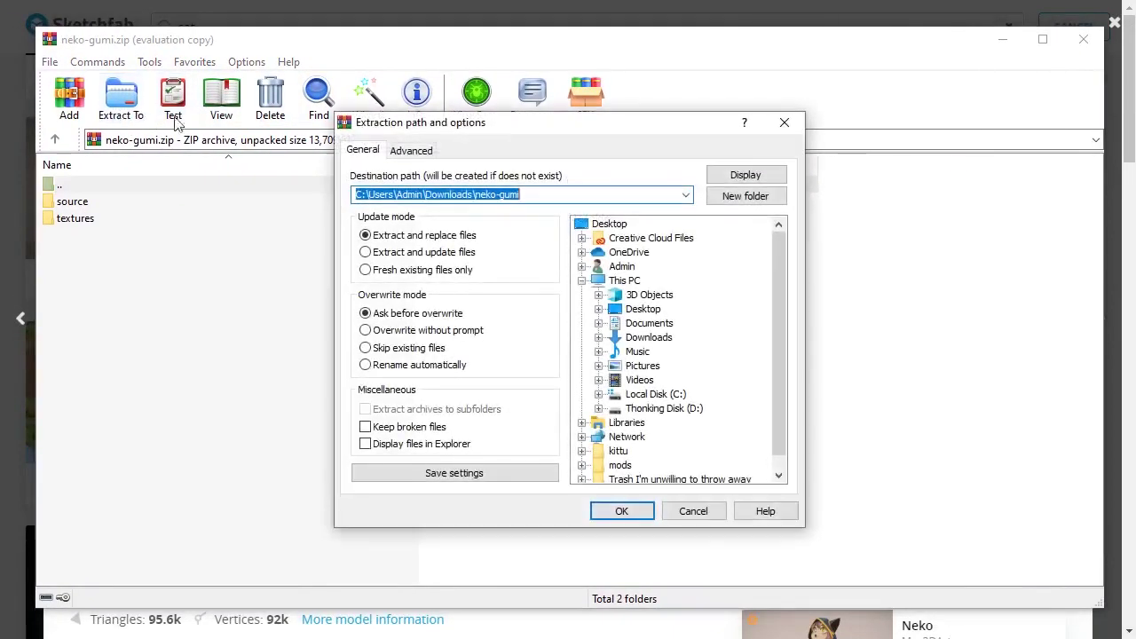
pyautogui.click(647, 503)
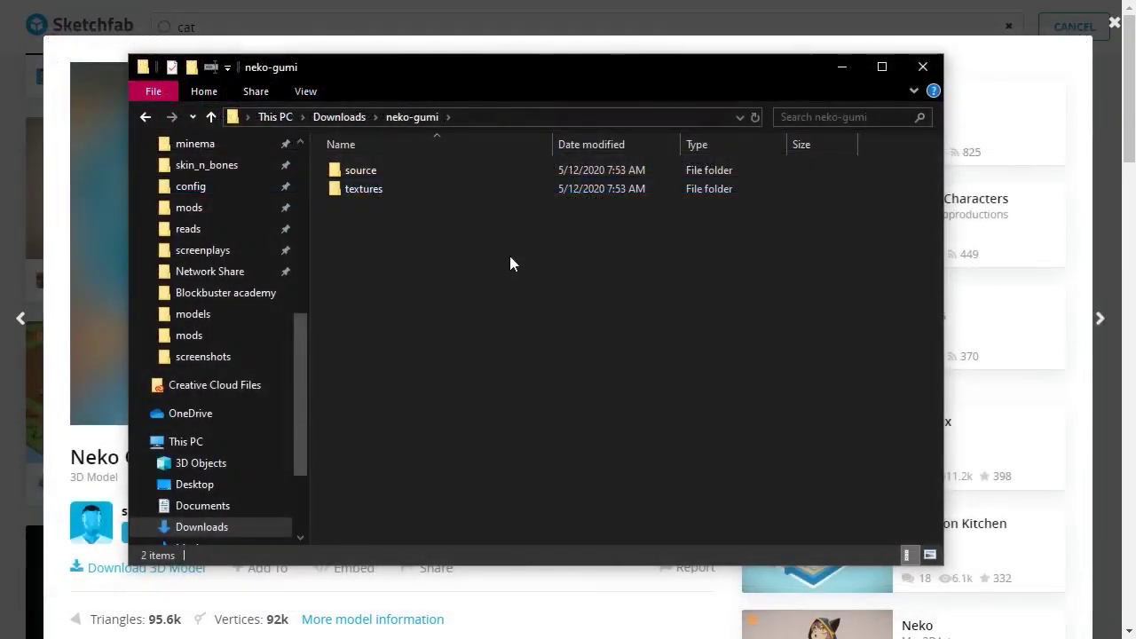
# Extract nekogumi_demo.blend from the nekogumi_sketchfab archive into the source folder and open it in Blender.
pyautogui.doubleClick(378, 170)
pyautogui.doubleClick(377, 171)
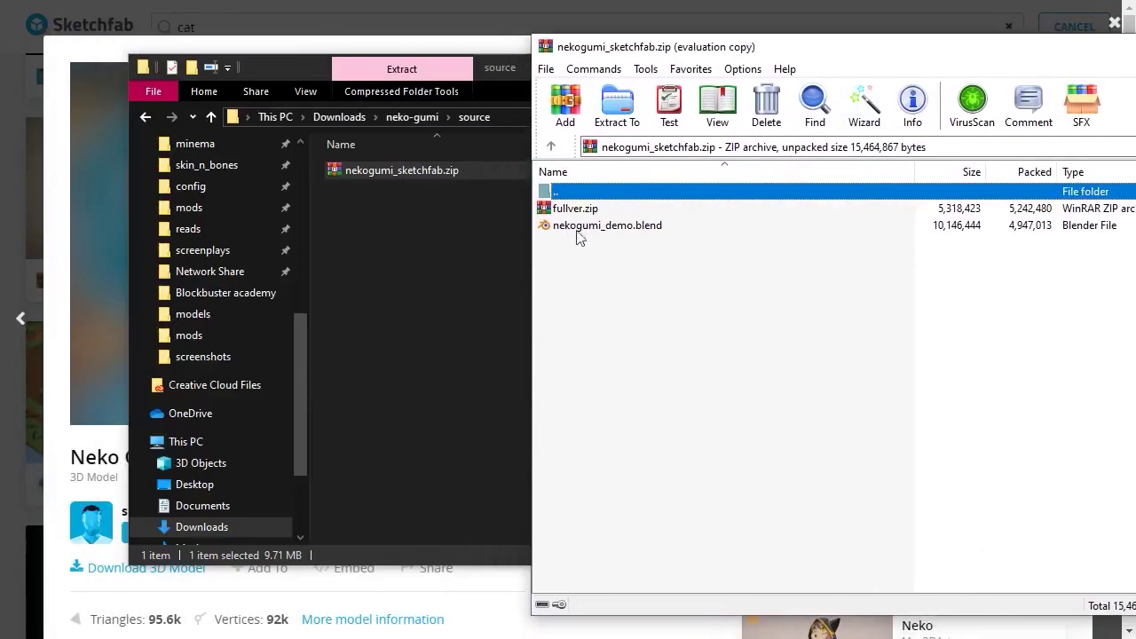
pyautogui.moveTo(579, 229); pyautogui.dragTo(426, 238)
pyautogui.moveTo(1034, 55); pyautogui.dragTo(503, 28)
pyautogui.click(1044, 21)
pyautogui.doubleClick(421, 170)
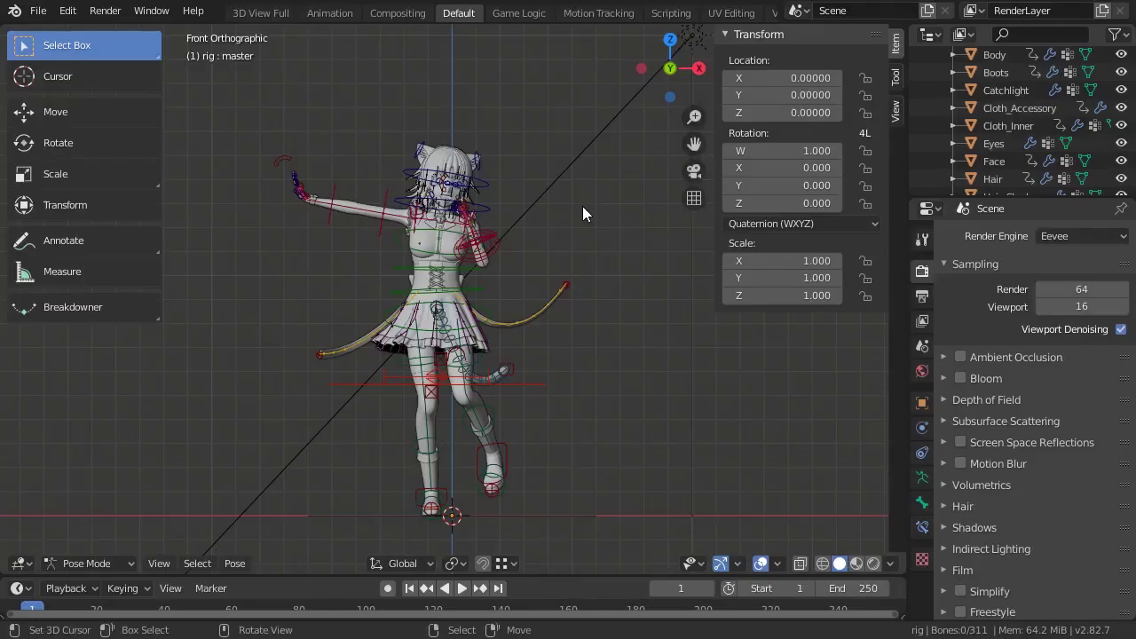
# Select all bones of the character rig and clear their pose transforms.
pyautogui.moveTo(558, 217); pyautogui.dragTo(288, 154, button='middle')
pyautogui.scroll(4, 474, 217)
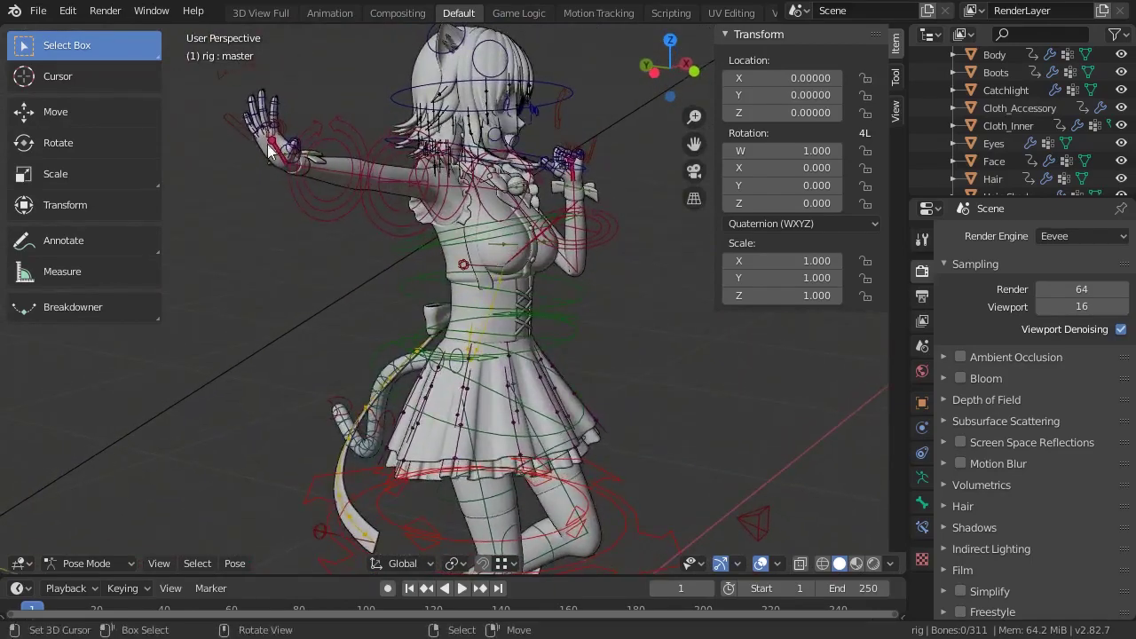
pyautogui.click(355, 179)
pyautogui.press('a')
pyautogui.press('F3')
pyautogui.write('clear po')
pyautogui.press('Return')
# In side view, rotate the tail's FK bones about the X axis one after another to curl the tail upward.
pyautogui.press('KP_3')
pyautogui.click(387, 318)
pyautogui.press('r')
pyautogui.click(504, 270)
pyautogui.press(']')
pyautogui.press('r')
pyautogui.press('x')
pyautogui.click(526, 289)
pyautogui.press(']')
pyautogui.press('r')
pyautogui.press('x')
pyautogui.click(547, 308)
pyautogui.press(']')
pyautogui.press('r')
pyautogui.press('x')
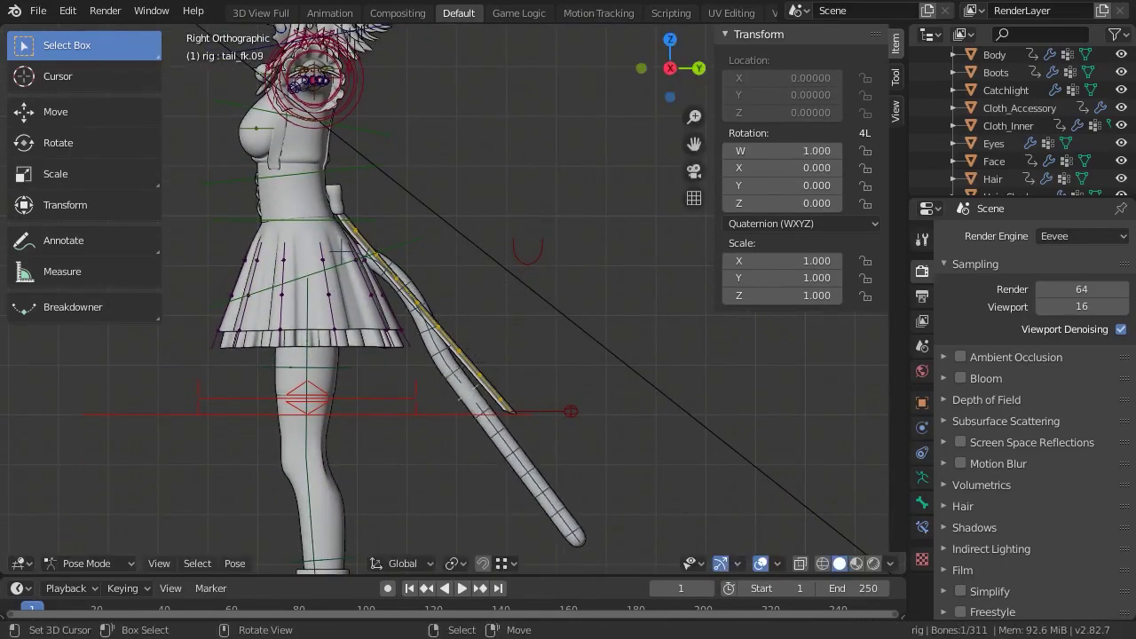
pyautogui.click(593, 353)
pyautogui.press(']')
pyautogui.press('r')
pyautogui.press('x')
pyautogui.click(598, 373)
pyautogui.press(']')
pyautogui.press('r')
pyautogui.press('x')
pyautogui.click(623, 325)
# Apply the Armature modifier on the tail mesh to keep its curled shape, then return to the rig's pose mode.
pyautogui.moveTo(623, 325); pyautogui.dragTo(607, 337, button='middle')
pyautogui.hotkey('ctrl', 'Tab')
pyautogui.rightClick(583, 329)
pyautogui.click(923, 428)
pyautogui.click(954, 261)
pyautogui.click(986, 291)
pyautogui.rightClick(583, 329)
pyautogui.press('r')
pyautogui.rightClick(582, 379)
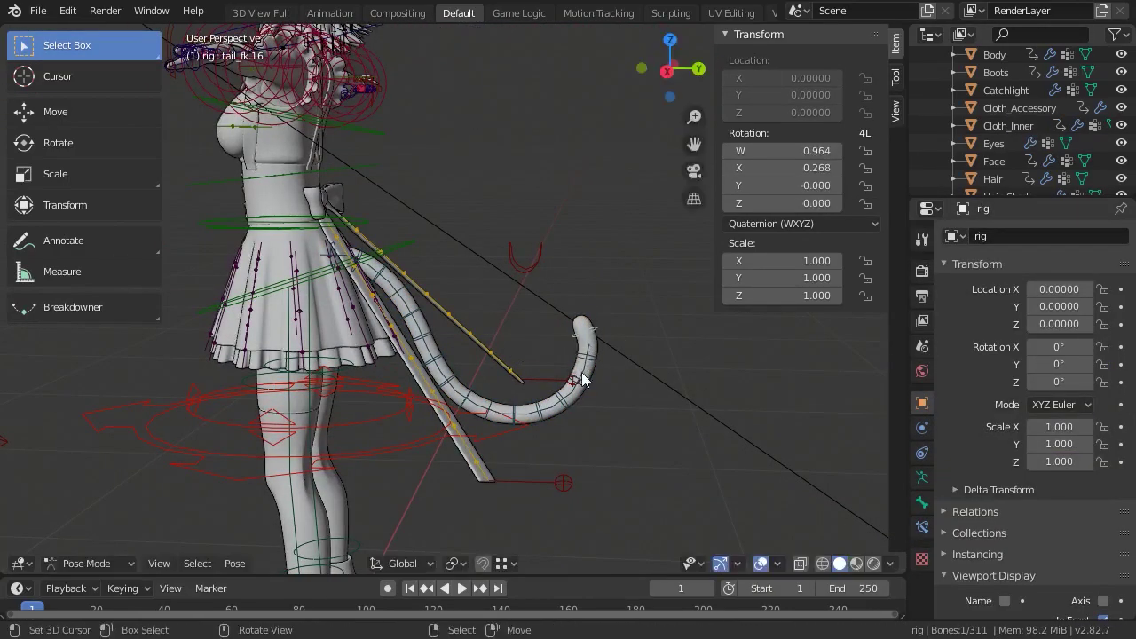
# Switch to object mode and delete the rig and the clothing on the character's upper torso.
pyautogui.moveTo(582, 379); pyautogui.dragTo(457, 352, button='middle')
pyautogui.press('ctrl+KP_1')
pyautogui.press('KP_1')
pyautogui.rightClick(461, 196)
pyautogui.rightClick(404, 170)
pyautogui.hotkey('ctrl', 'Tab')
pyautogui.press('x')
pyautogui.click(404, 171)
pyautogui.rightClick(478, 213)
pyautogui.press('x')
pyautogui.click(476, 216)
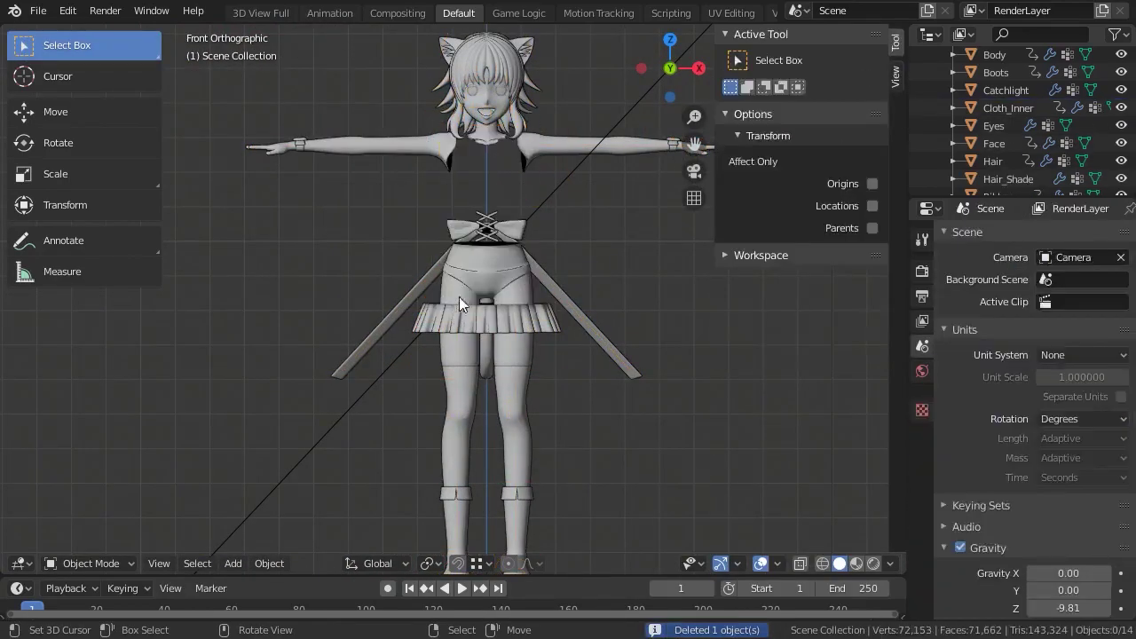
# Delete the skirt, the remaining clothing, the body and the boots.
pyautogui.rightClick(455, 307)
pyautogui.press('x')
pyautogui.click(453, 317)
pyautogui.rightClick(451, 322)
pyautogui.press('x')
pyautogui.press('x')
pyautogui.click(303, 139)
pyautogui.rightClick(458, 508)
pyautogui.press('x')
pyautogui.click(458, 507)
# Delete the face, the Yaeba teeth, the Eyes and the Hair_Shade objects.
pyautogui.moveTo(457, 508); pyautogui.dragTo(424, 206, button='middle')
pyautogui.rightClick(478, 209)
pyautogui.press('Delete')
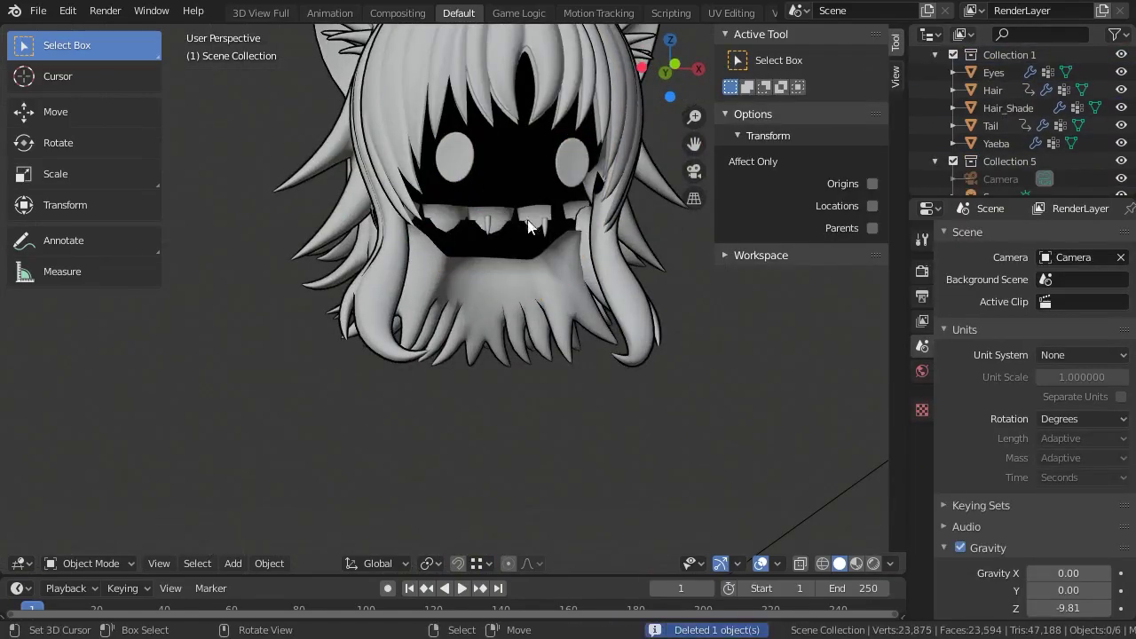
pyautogui.rightClick(468, 170)
pyautogui.press('Delete')
pyautogui.click(1014, 94)
pyautogui.press('Delete')
# Select the linked cat ear pieces within the Hair mesh and move them up 0.3 along Z.
pyautogui.scroll(-3, 557, 221)
pyautogui.moveTo(476, 210); pyautogui.dragTo(460, 289, button='middle')
pyautogui.rightClick(450, 231)
pyautogui.scroll(-3, 490, 236)
pyautogui.scroll(2, 488, 124)
pyautogui.scroll(2, 481, 241)
pyautogui.keyDown('shift'); pyautogui.moveTo(491, 114); pyautogui.dragTo(418, 168, button='middle'); pyautogui.keyUp('shift')
pyautogui.press('Tab')
pyautogui.press('l')
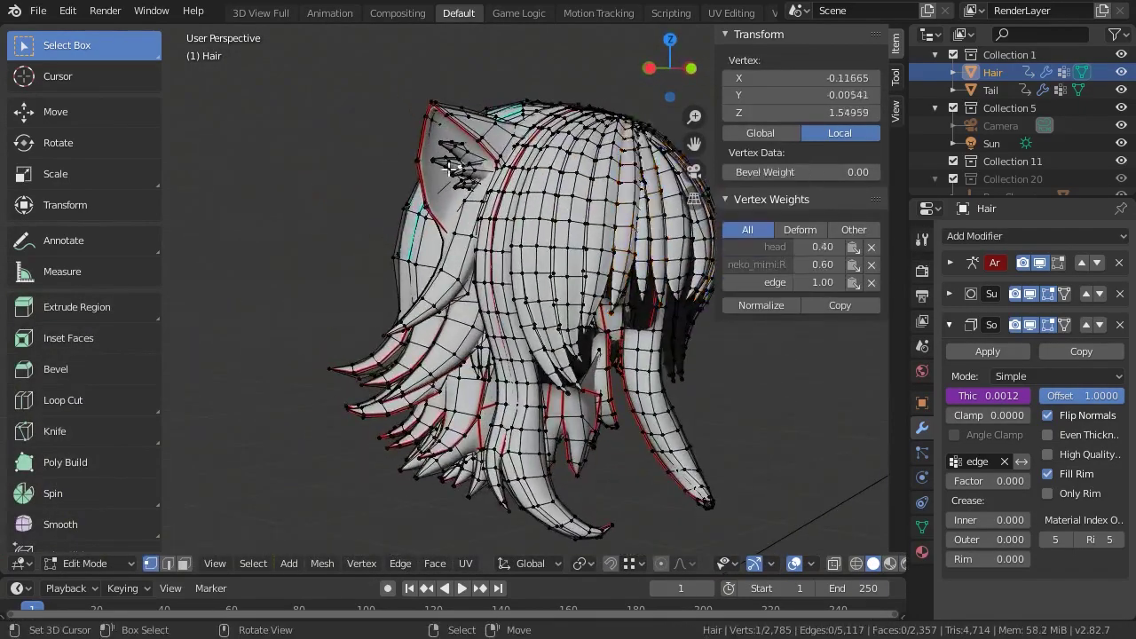
pyautogui.press('l')
pyautogui.press('l')
pyautogui.press('KP_1')
pyautogui.write('gz0.3')
pyautogui.press('Return')
# Box-select the hair geometry below the raised ears in wireframe view and delete it.
pyautogui.scroll(2, 472, 294)
pyautogui.press('z')
pyautogui.press('a')
pyautogui.press('a')
pyautogui.moveTo(240, 113); pyautogui.dragTo(696, 511)
pyautogui.press('x')
# Select all the remaining ear geometry and move it -0.3 along Z.
pyautogui.scroll(-4, 396, 222)
pyautogui.write('agz-0.3')
pyautogui.press('Return')
# Delete the leftover hair band between the ears and the strands below them, then leave edit mode.
pyautogui.scroll(5, 446, 245)
pyautogui.press('z')
pyautogui.moveTo(621, 262); pyautogui.dragTo(484, 278, button='middle')
pyautogui.rightClick(482, 161)
pyautogui.press('KP_1')
pyautogui.press('z')
pyautogui.press('b')
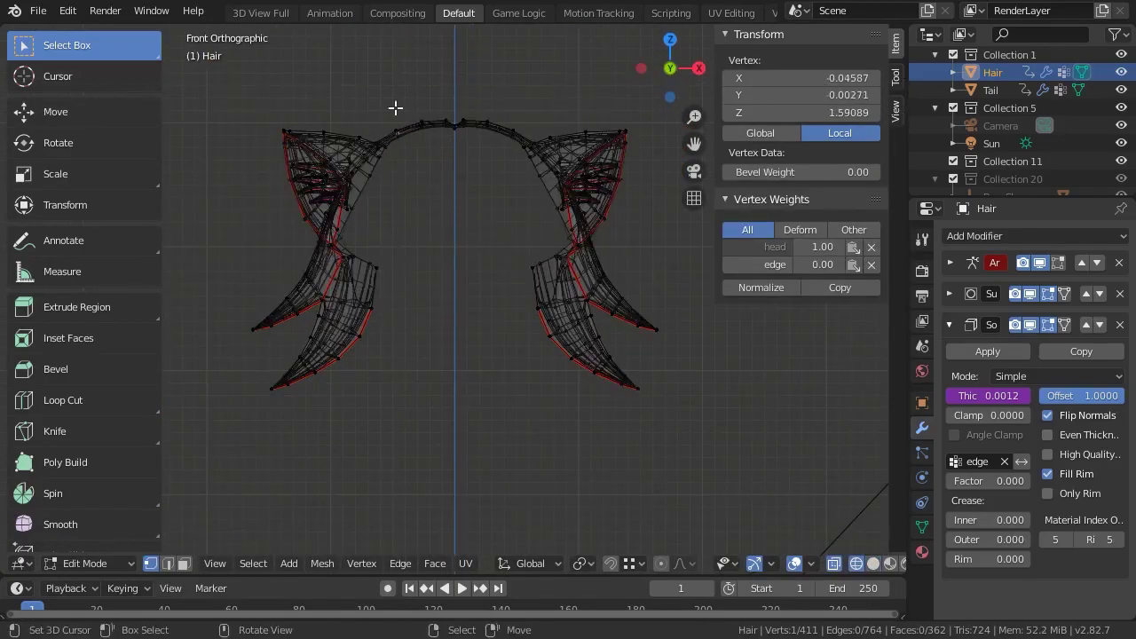
pyautogui.press('b')
pyautogui.moveTo(385, 85); pyautogui.dragTo(527, 219)
pyautogui.press('b')
pyautogui.moveTo(208, 250); pyautogui.dragTo(685, 422)
pyautogui.press('x')
pyautogui.press('z')
pyautogui.moveTo(456, 355)
pyautogui.mouseDown(button='middle')
pyautogui.moveTo(683, 378)
pyautogui.moveTo(294, 354)
pyautogui.moveTo(545, 314)
pyautogui.moveTo(479, 315)
pyautogui.moveTo(484, 77)
pyautogui.moveTo(489, 586)
pyautogui.mouseUp(button='middle')
pyautogui.press('a')
pyautogui.scroll(-5, 545, 314)
pyautogui.press('Tab')
# Move the ears object about 1.55 down along Z so the ears sit at the world origin.
pyautogui.scroll(-2, 500, 322)
pyautogui.press('KP_1')
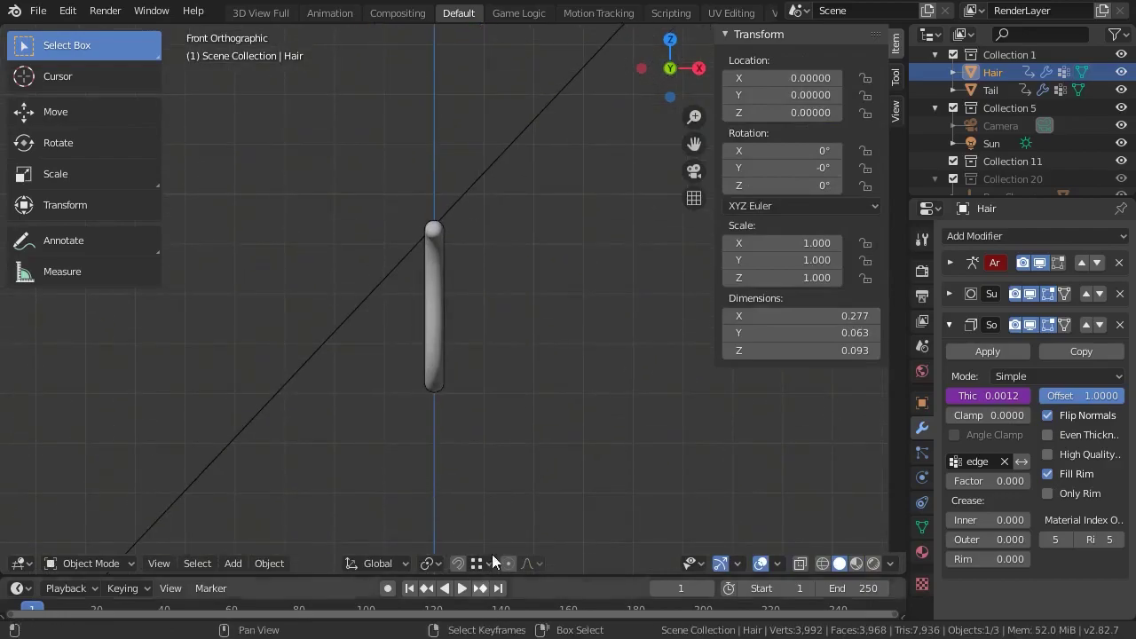
pyautogui.scroll(-4, 485, 524)
pyautogui.keyDown('shift'); pyautogui.moveTo(484, 377); pyautogui.dragTo(482, 329, button='middle'); pyautogui.keyUp('shift')
pyautogui.press('g')
pyautogui.press('z')
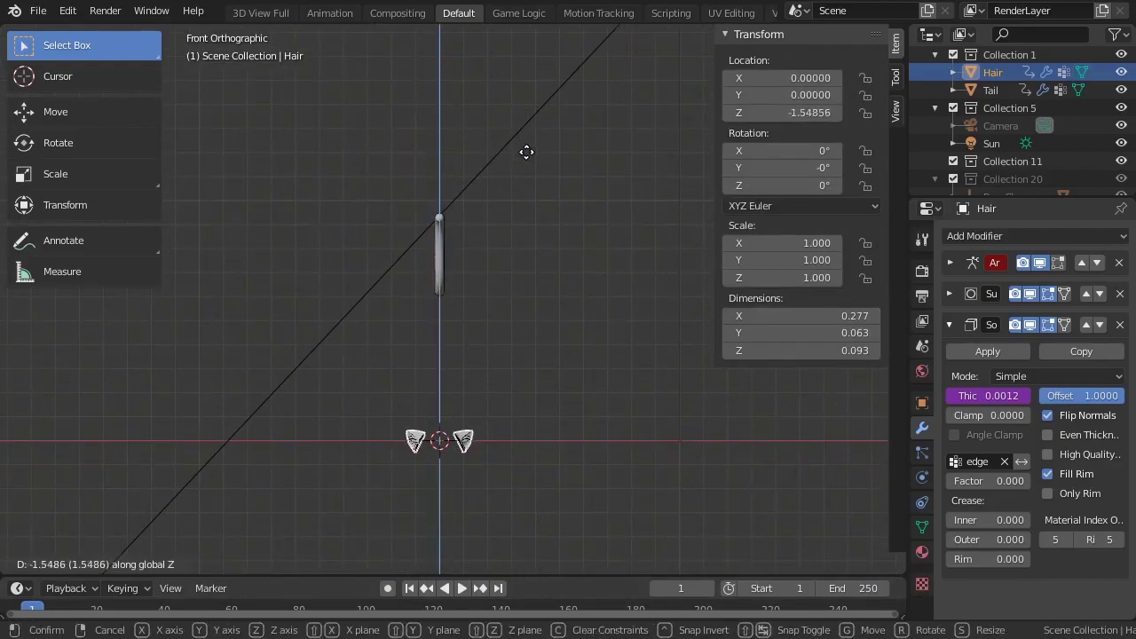
pyautogui.click(528, 149)
# Select the tail and move it down along Z to the height of the world origin.
pyautogui.keyDown('shift'); pyautogui.moveTo(481, 404); pyautogui.dragTo(479, 197, button='middle'); pyautogui.keyUp('shift')
pyautogui.scroll(7, 448, 286)
pyautogui.keyDown('shift'); pyautogui.moveTo(441, 331); pyautogui.dragTo(439, 473, button='middle'); pyautogui.keyUp('shift')
pyautogui.keyDown('shift'); pyautogui.moveTo(404, 319); pyautogui.dragTo(425, 354, button='middle'); pyautogui.keyUp('shift')
pyautogui.scroll(-7, 429, 404)
pyautogui.rightClick(421, 74)
pyautogui.press('g')
pyautogui.press('z')
pyautogui.click(507, 532)
# Move the tail along Y so its base end sits on the world origin.
pyautogui.scroll(5, 507, 426)
pyautogui.moveTo(497, 381); pyautogui.dragTo(621, 345, button='middle')
pyautogui.press('g')
pyautogui.press('z')
pyautogui.press('g')
pyautogui.press('y')
pyautogui.click(690, 385)
# Set the object origins of the tail and the ears to the world origin with Set Origin.
pyautogui.moveTo(690, 385); pyautogui.dragTo(395, 351, button='middle')
pyautogui.press('F3')
pyautogui.write('set origin')
pyautogui.press('Return')
pyautogui.click(384, 391)
pyautogui.rightClick(299, 267)
pyautogui.press('F3')
pyautogui.press('Return')
pyautogui.click(387, 311)
pyautogui.moveTo(389, 310); pyautogui.dragTo(682, 384, button='middle')
pyautogui.rightClick(421, 363)
pyautogui.rightClick(586, 364)
pyautogui.scroll(-3, 586, 364)
pyautogui.moveTo(585, 364); pyautogui.dragTo(466, 332, button='middle')
pyautogui.click(451, 334)
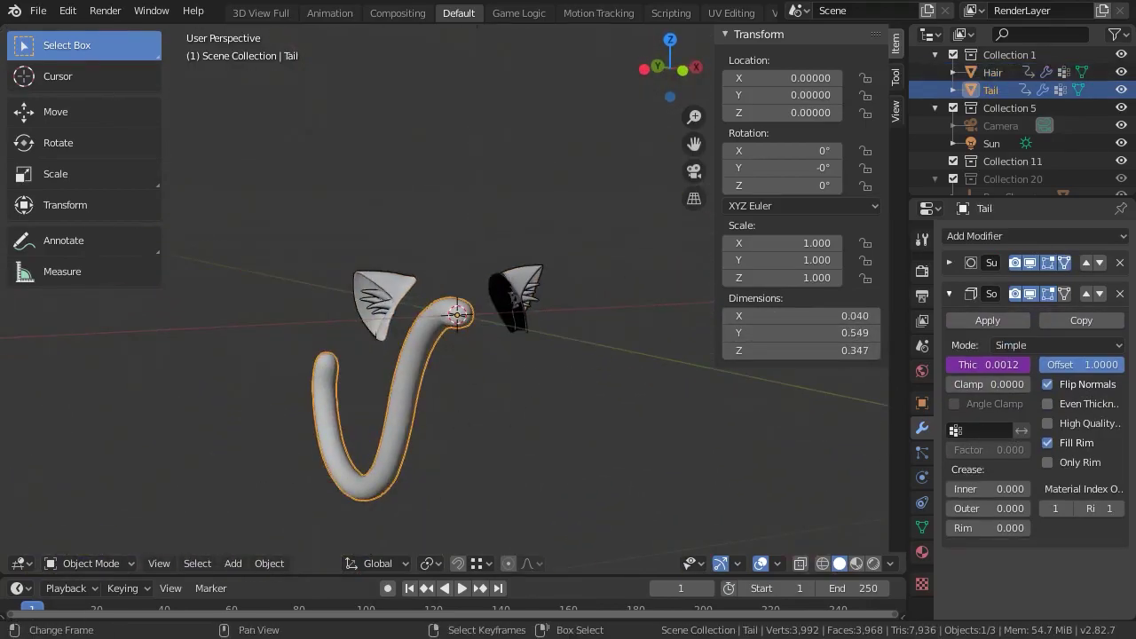
# Switch to File Explorer and copy hair.png from the textures folder into the neko-gumi folder.
pyautogui.click(408, 497)
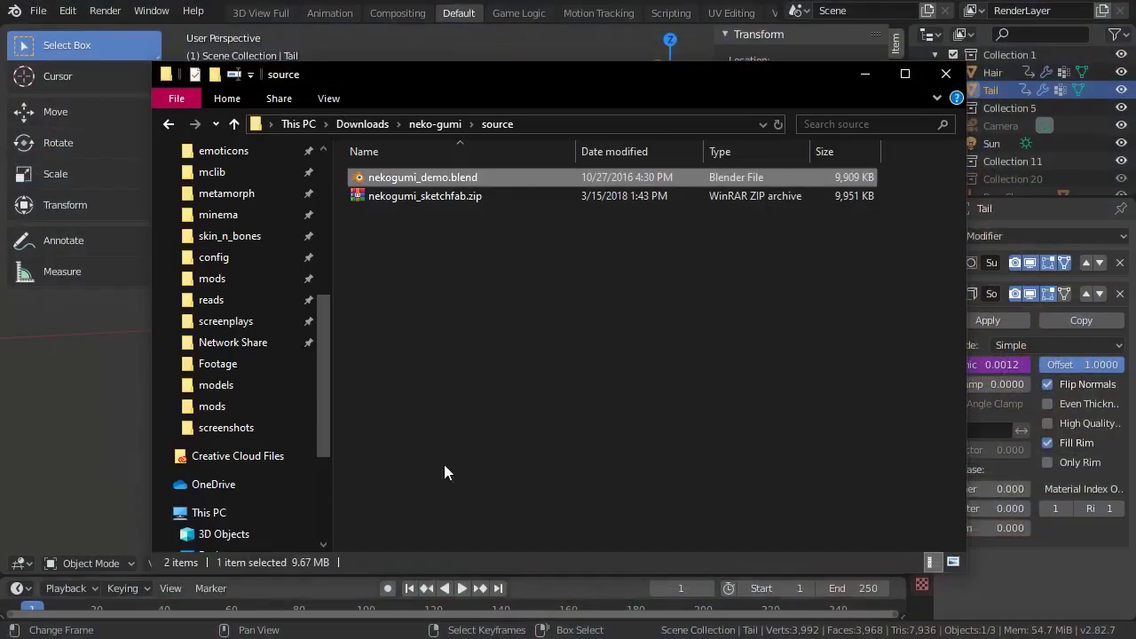
pyautogui.click(460, 125)
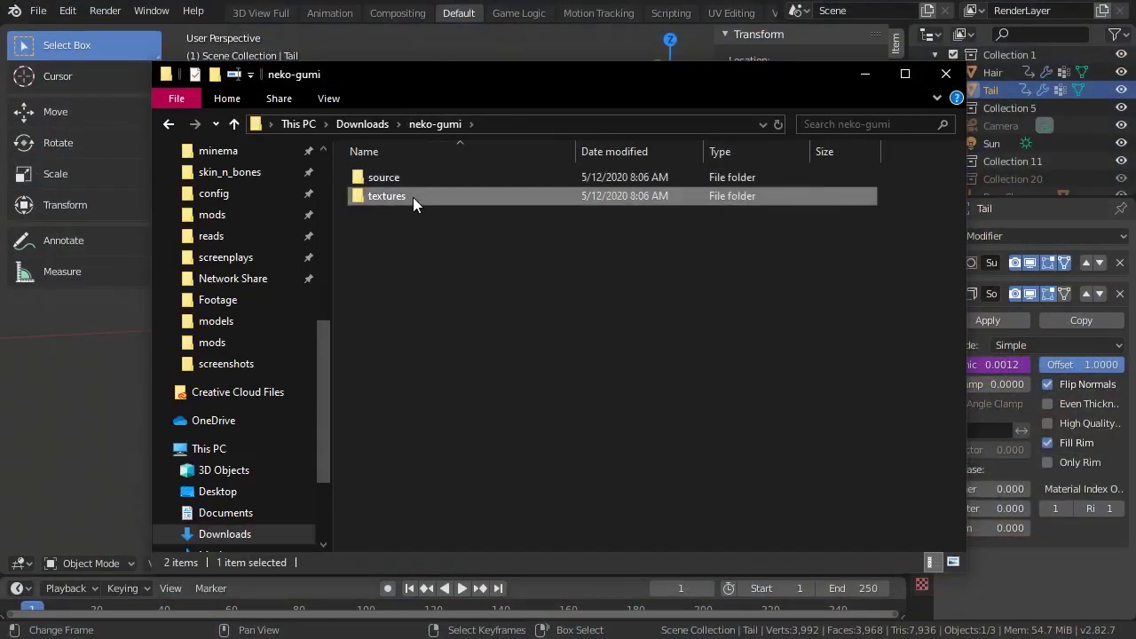
pyautogui.doubleClick(413, 197)
pyautogui.click(428, 308)
pyautogui.hotkey('ctrl', 'c')
pyautogui.click(444, 124)
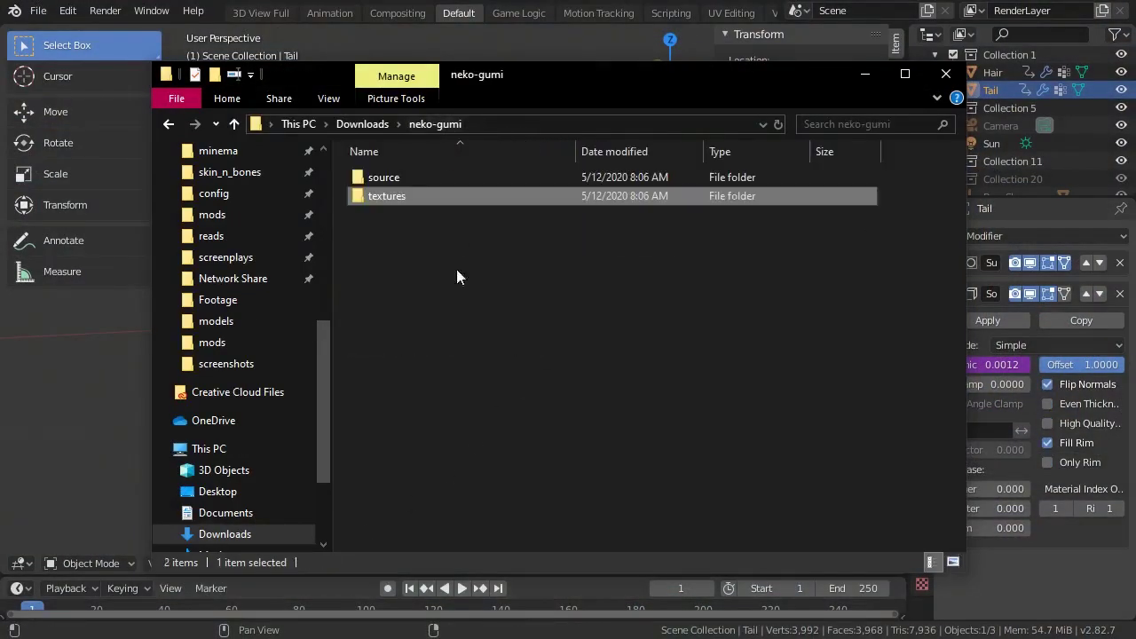
pyautogui.hotkey('ctrl', 'v')
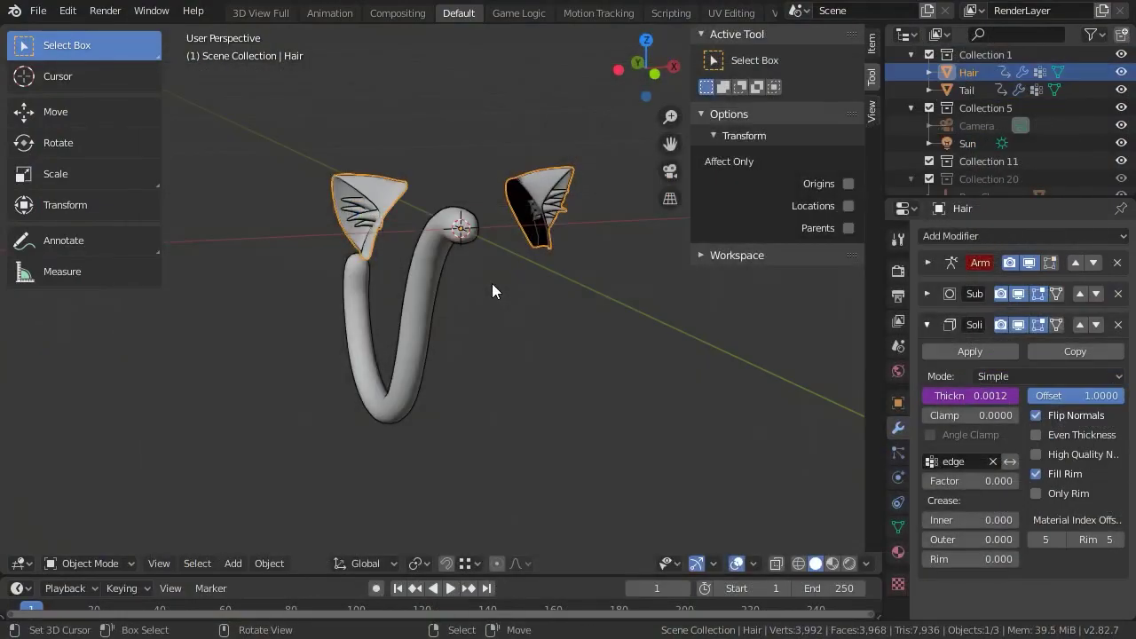
# Remove the Solidify modifier from both the ears object and the tail in Blender.
pyautogui.click(1118, 323)
pyautogui.click(434, 303)
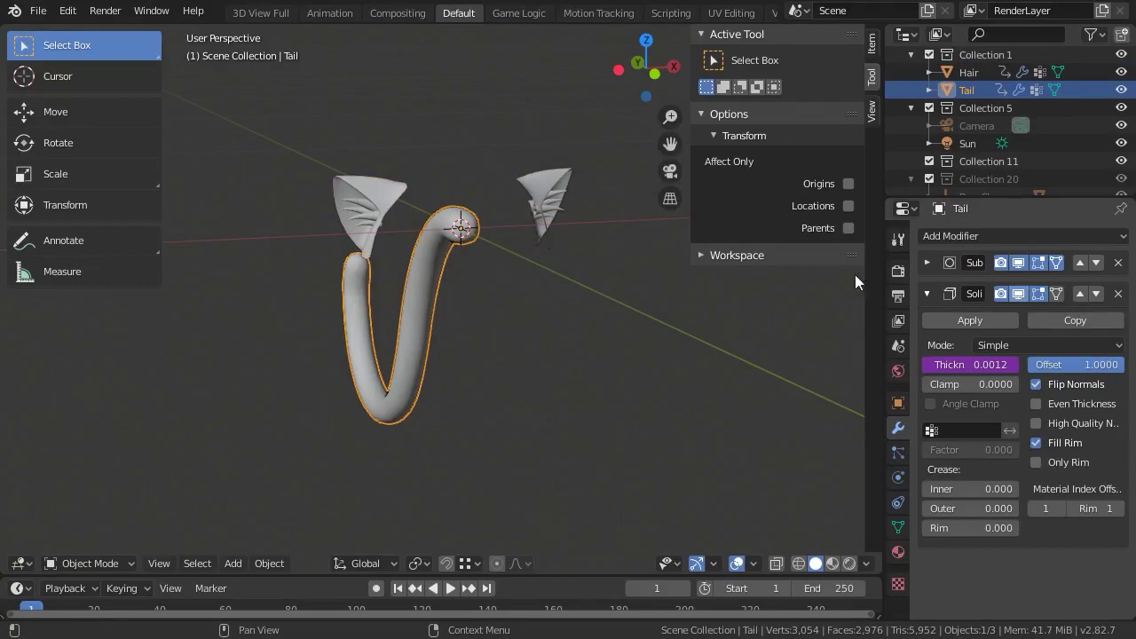
pyautogui.click(1118, 297)
# Box-select the ear on the positive X side in wireframe front view and separate it into its own object.
pyautogui.rightClick(551, 203)
pyautogui.moveTo(552, 205); pyautogui.dragTo(538, 228, button='middle')
pyautogui.press('KP_1')
pyautogui.press('Tab')
pyautogui.press('z')
pyautogui.click(481, 204)
pyautogui.press('a')
pyautogui.hotkey('alt', 'a')
pyautogui.press('b')
pyautogui.moveTo(461, 126); pyautogui.dragTo(534, 245)
pyautogui.press('p')
pyautogui.click(533, 246)
pyautogui.press('Tab')
# Return to solid shading and rename the newly separated ear object right_ear.
pyautogui.moveTo(534, 246); pyautogui.dragTo(406, 209, button='middle')
pyautogui.rightClick(546, 228)
pyautogui.rightClick(389, 219)
pyautogui.press('z')
pyautogui.click(515, 217)
pyautogui.moveTo(525, 222); pyautogui.dragTo(568, 228, button='middle')
pyautogui.rightClick(559, 222)
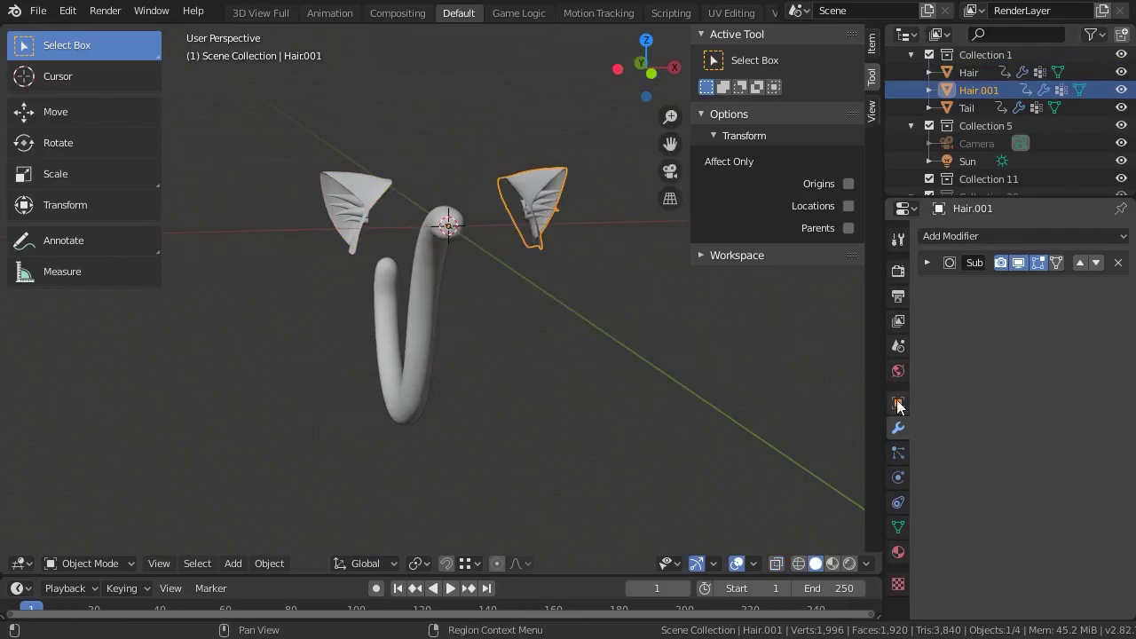
pyautogui.click(897, 402)
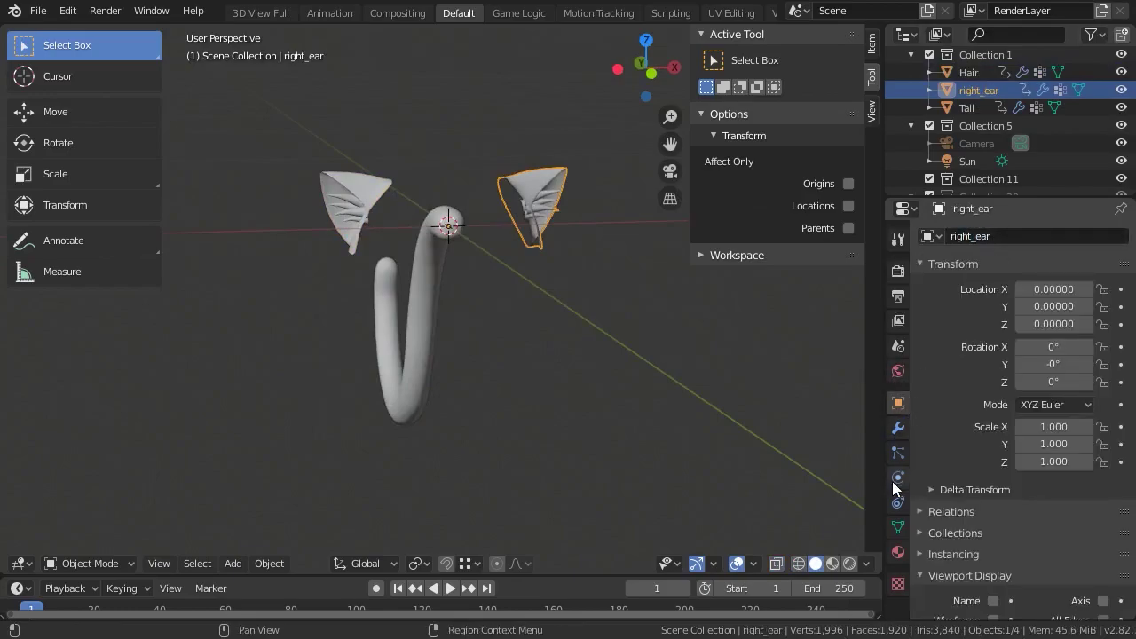
# Rename the remaining Hair ear's mesh data and object left_ear.
pyautogui.click(897, 528)
pyautogui.click(383, 228)
pyautogui.doubleClick(968, 236)
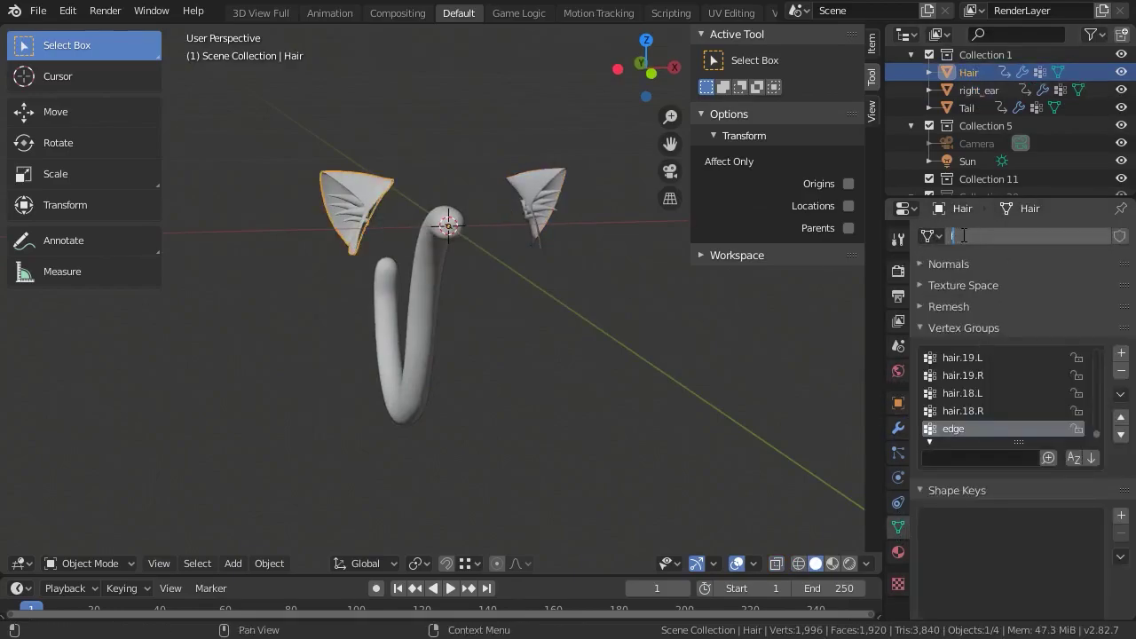
pyautogui.click(898, 403)
pyautogui.hotkey('ctrl', 'v')
# Select the tail and scale it up uniformly by a factor of 2.
pyautogui.moveTo(443, 275); pyautogui.dragTo(545, 278, button='middle')
pyautogui.rightClick(525, 200)
pyautogui.rightClick(453, 259)
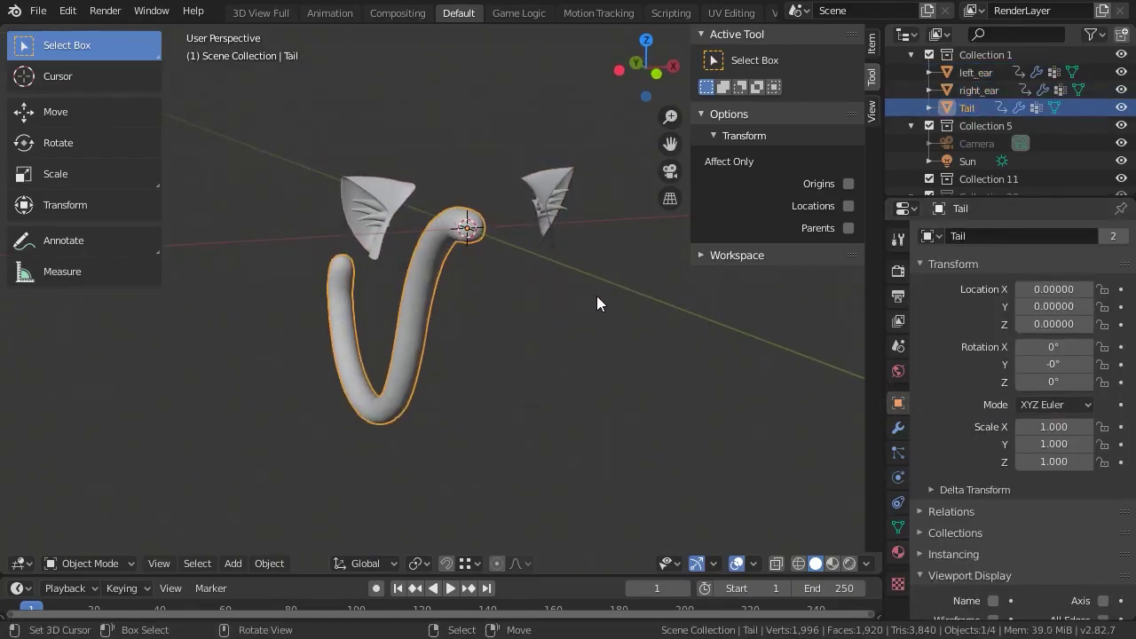
pyautogui.write('s2')
pyautogui.press('Return')
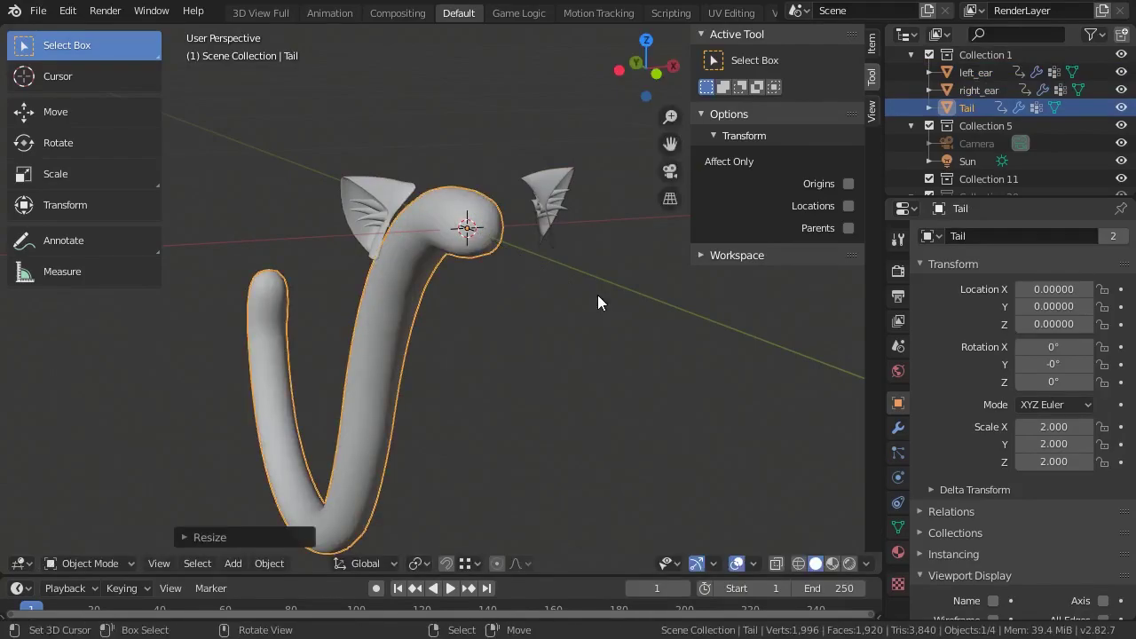
# Select both ears together and scale them up by a factor of 2.
pyautogui.click(545, 193)
pyautogui.press('s')
pyautogui.press('Escape')
pyautogui.keyDown('shift'); pyautogui.click(382, 197); pyautogui.keyUp('shift')
pyautogui.write('s2')
pyautogui.press('Return')
# Export only the selected tail as Wavefront tail.obj to the neko-gumi folder, with Write Materials off and Triangulate Faces on.
pyautogui.moveTo(392, 194); pyautogui.dragTo(556, 213, button='middle')
pyautogui.click(38, 11)
pyautogui.moveTo(93, 269)
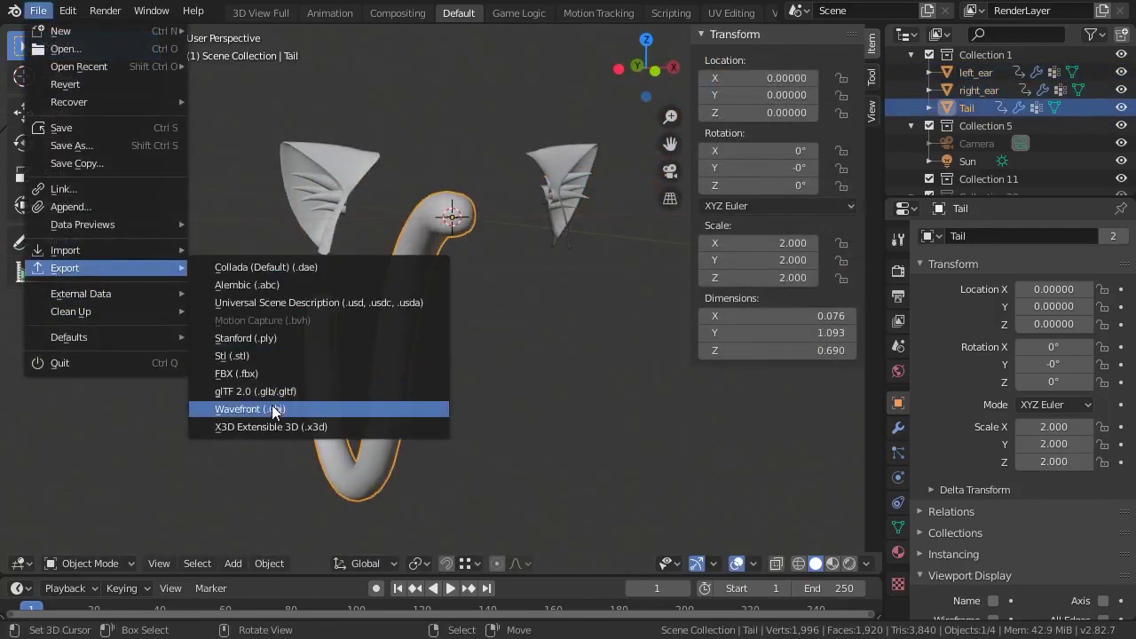
pyautogui.click(272, 408)
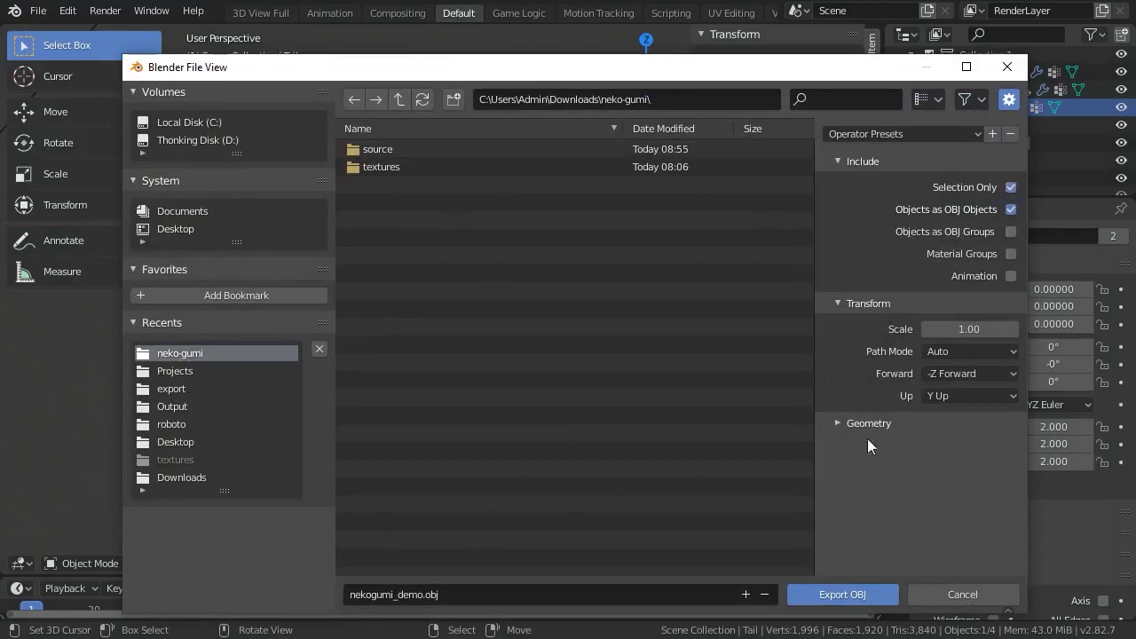
pyautogui.click(839, 424)
pyautogui.scroll(-3, 840, 424)
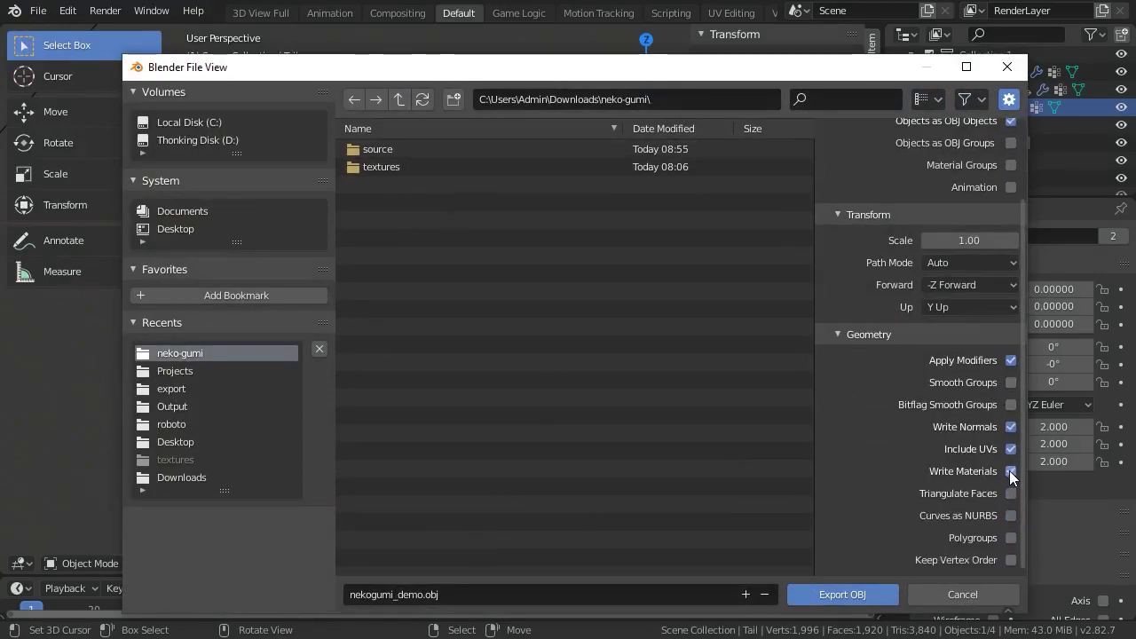
pyautogui.click(384, 600)
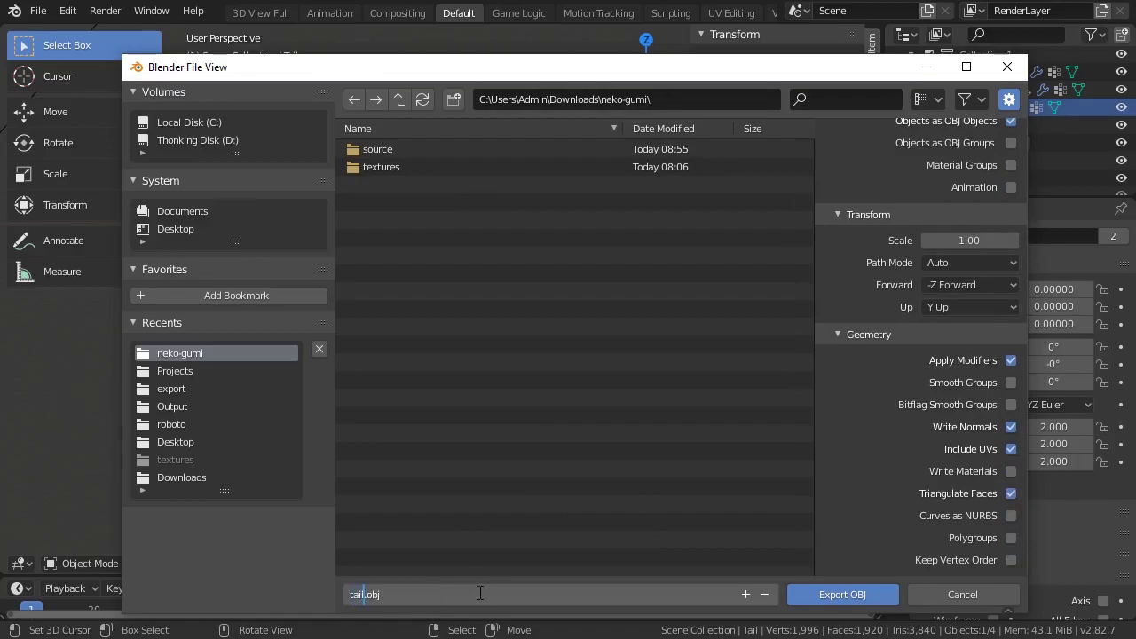
pyautogui.press('Return')
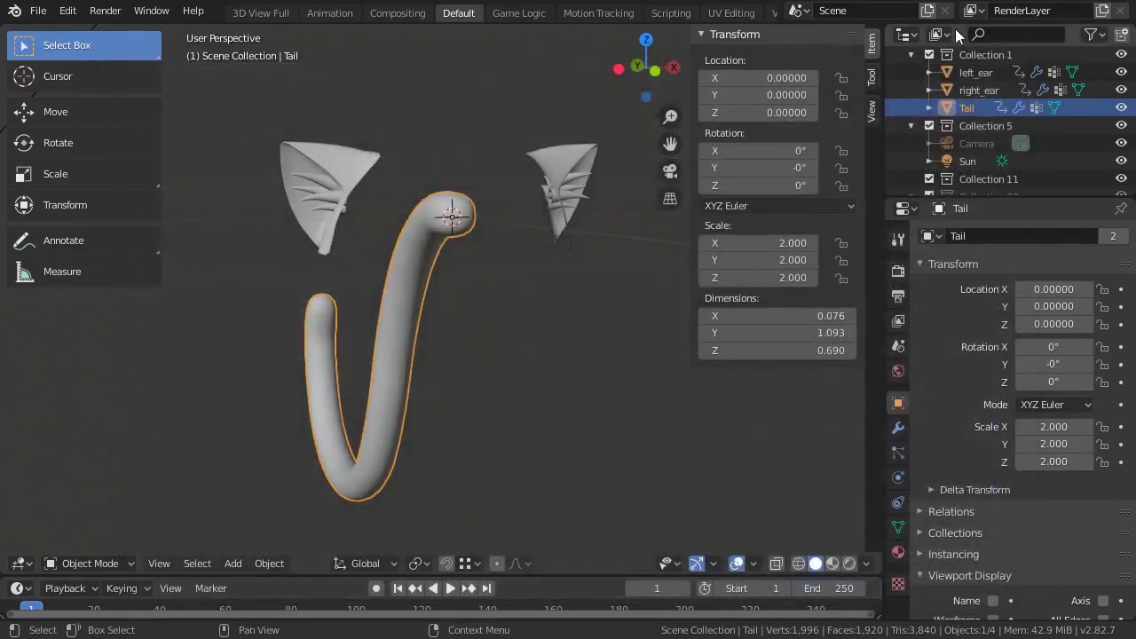
# Select left_ear and right_ear and export only them as ears.obj to the neko-gumi folder, without materials and with triangulated faces.
pyautogui.click(981, 76)
pyautogui.keyDown('shift'); pyautogui.click(981, 89); pyautogui.keyUp('shift')
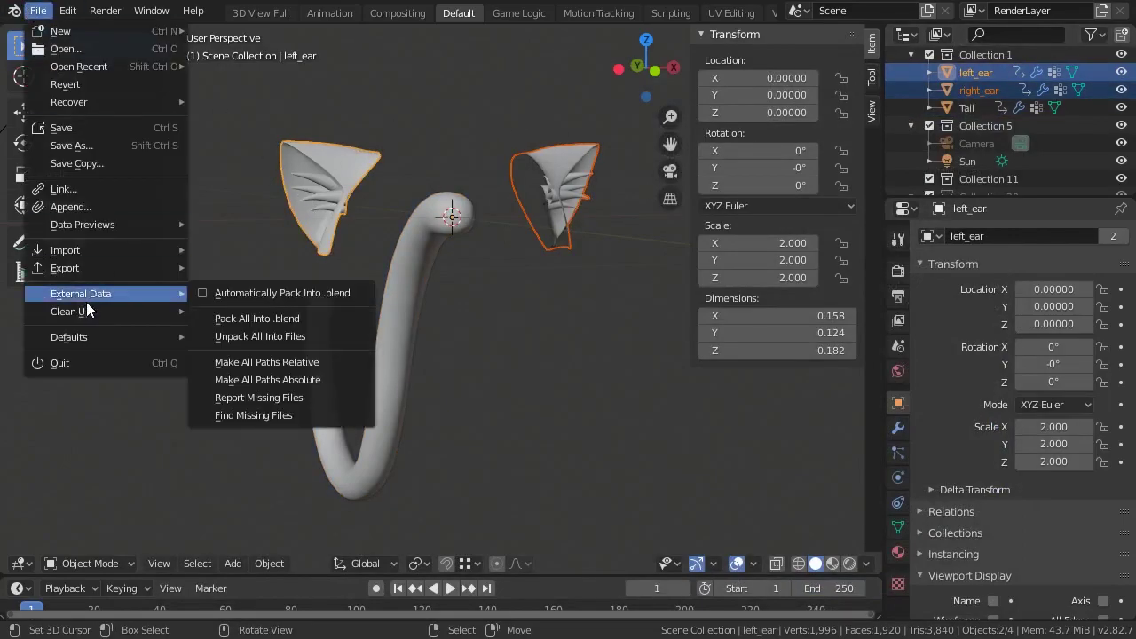
pyautogui.moveTo(81, 268)
pyautogui.click(258, 407)
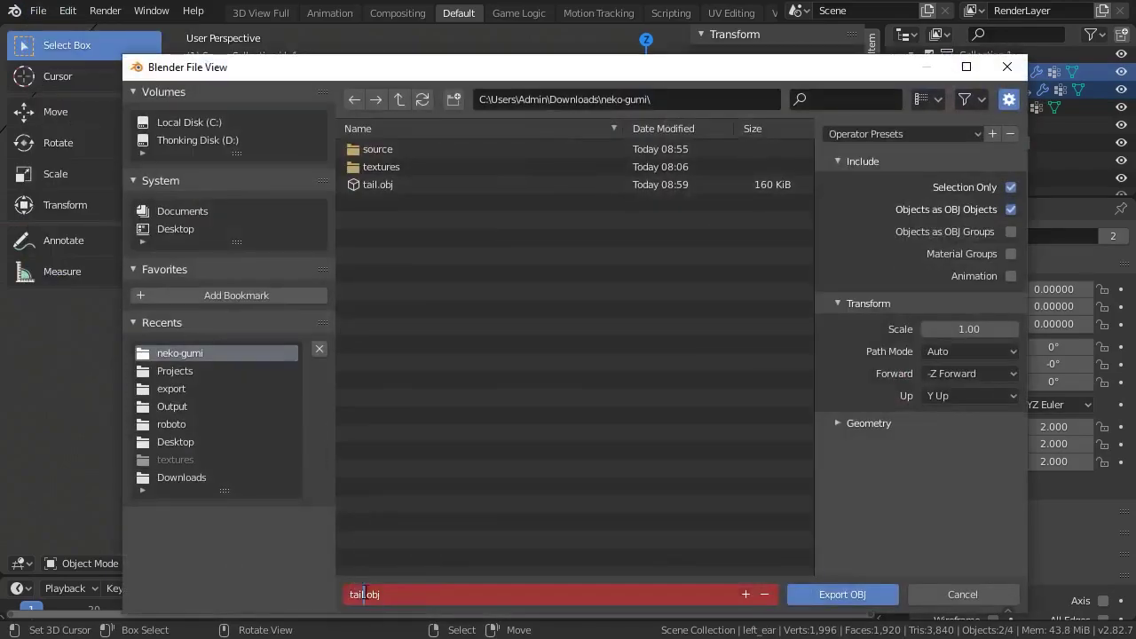
pyautogui.press('Return')
pyautogui.click(838, 422)
pyautogui.scroll(-5, 991, 497)
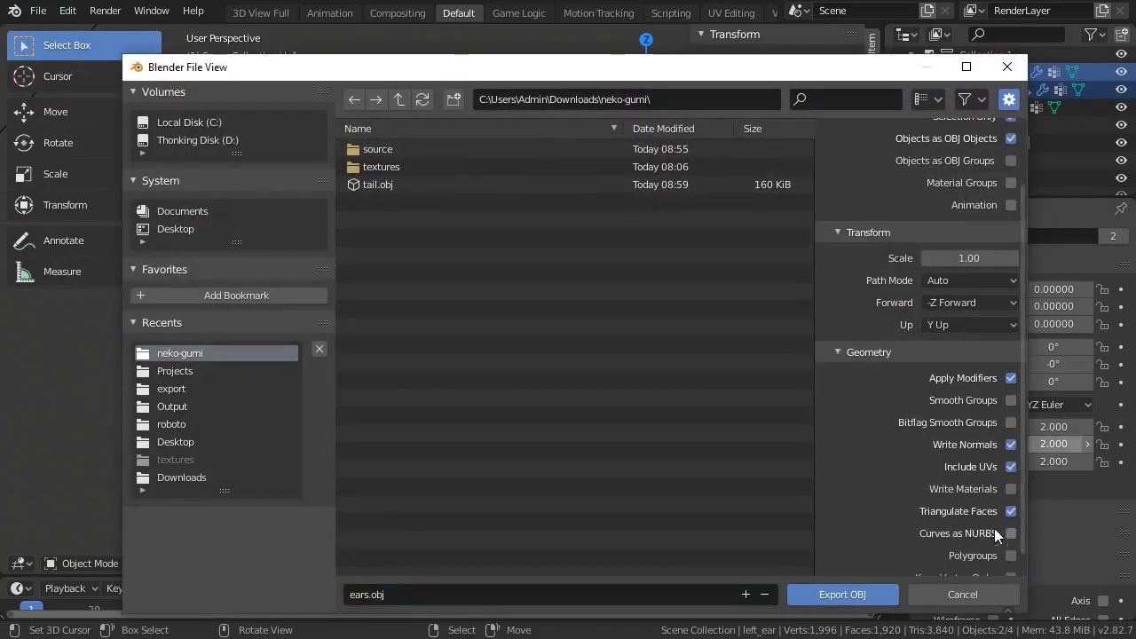
pyautogui.click(842, 594)
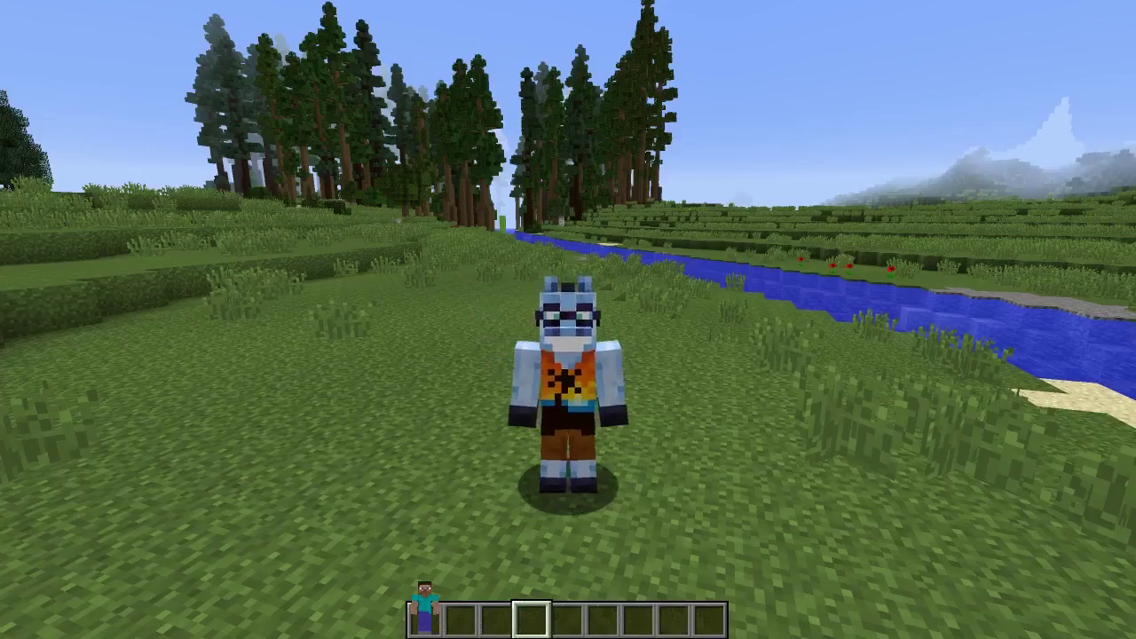
# Switch to Minecraft, change to first-person view, place the Steve model block on the grass and walk around to face it.
pyautogui.press('F5')
pyautogui.scroll(3, 568, 320)
pyautogui.rightClick(568, 319)
pyautogui.scroll(-1, 568, 320)
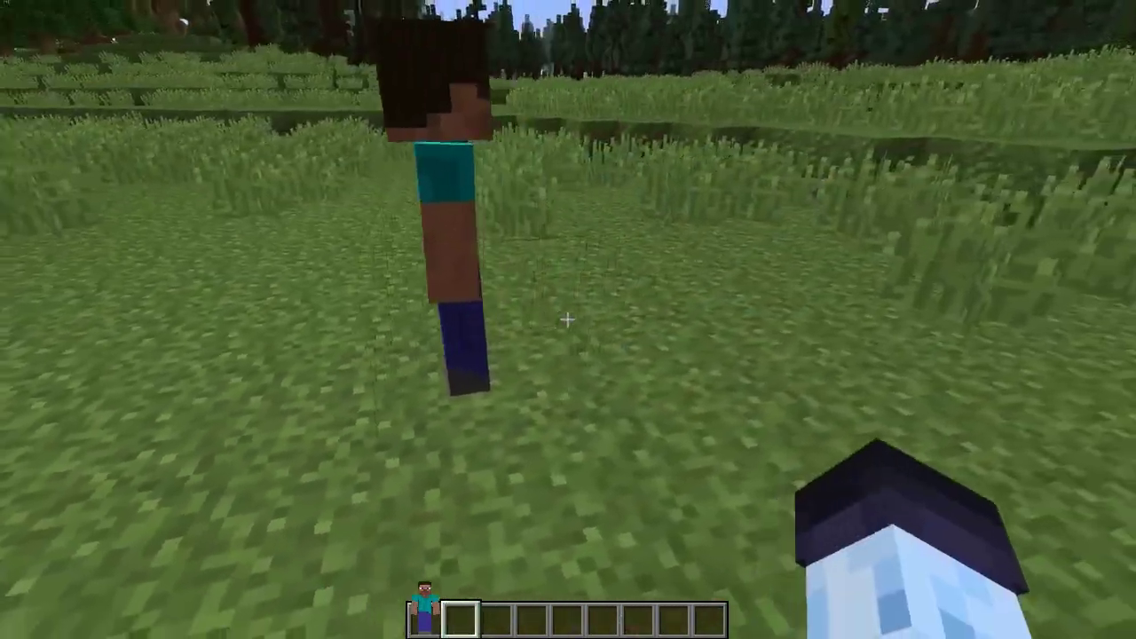
pyautogui.press('d')
pyautogui.press('w')
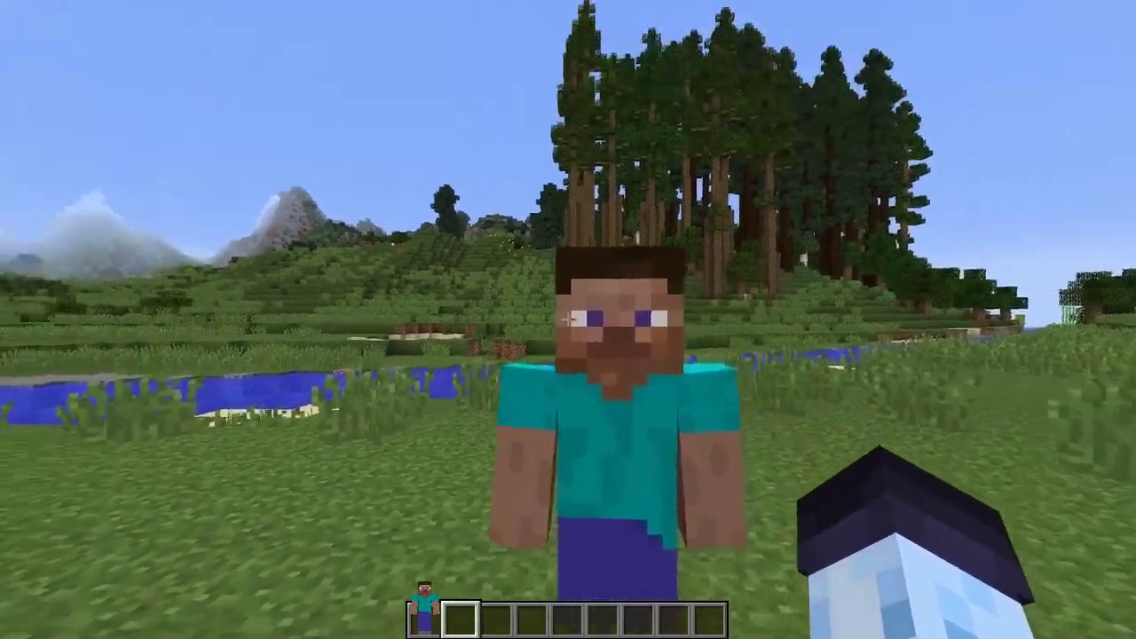
pyautogui.press('a')
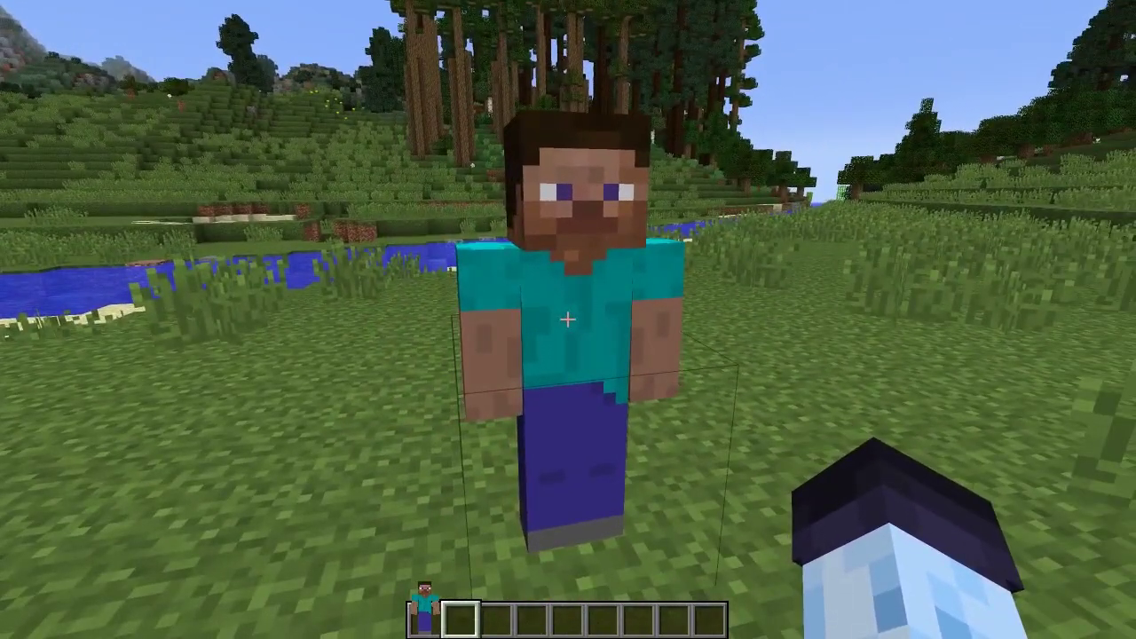
# Open the Blockbuster models folder from the game and create two folders named cat_ears and cat_tail in it.
pyautogui.press('0')
pyautogui.click(189, 435)
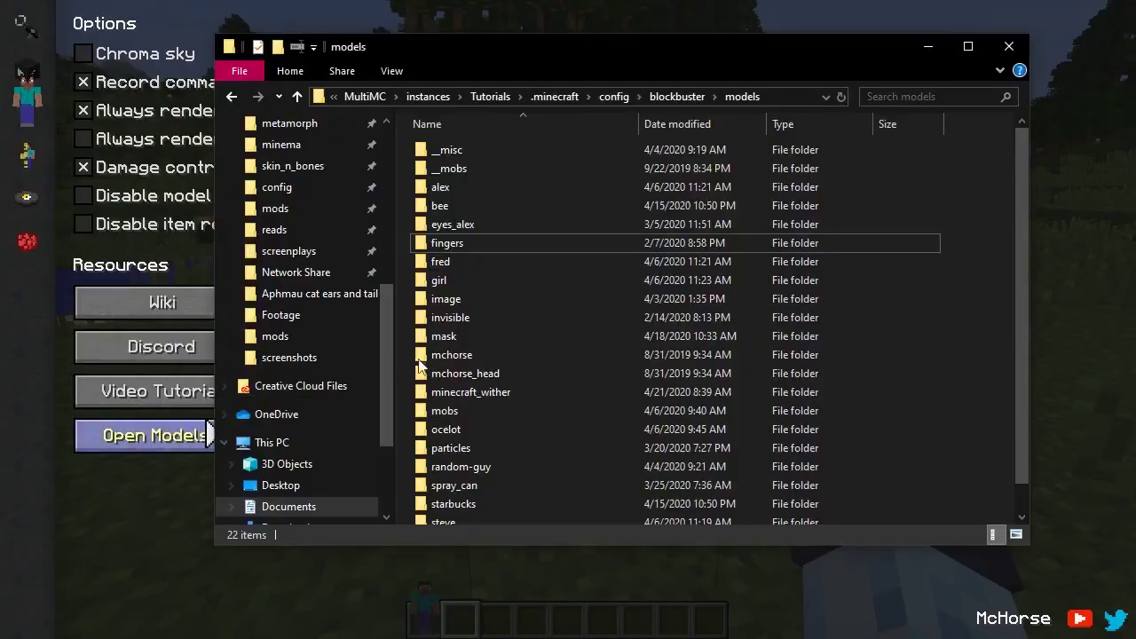
pyautogui.hotkey('ctrl', 'shift', 'n')
pyautogui.write('cat_ears')
pyautogui.press('Return')
pyautogui.hotkey('ctrl', 'shift', 'n')
pyautogui.write('cat_tail')
pyautogui.press('Return')
# Copy ears.obj from the neko-gumi folder into the cat_ears folder and rename the copy model.obj.
pyautogui.doubleClick(505, 177)
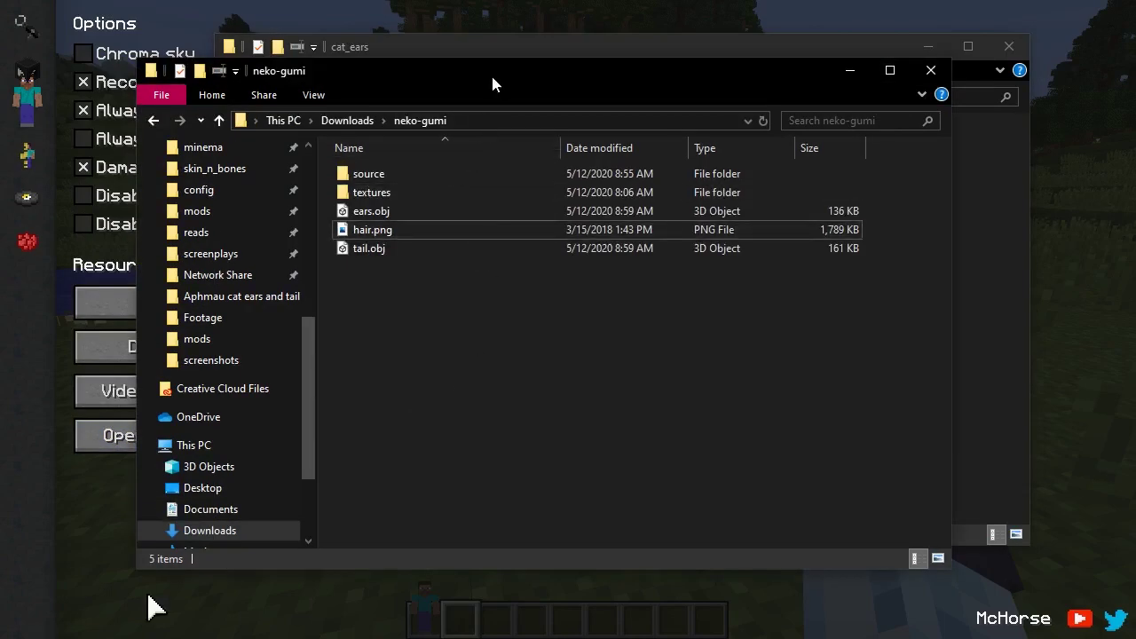
pyautogui.moveTo(492, 78); pyautogui.dragTo(1027, 192)
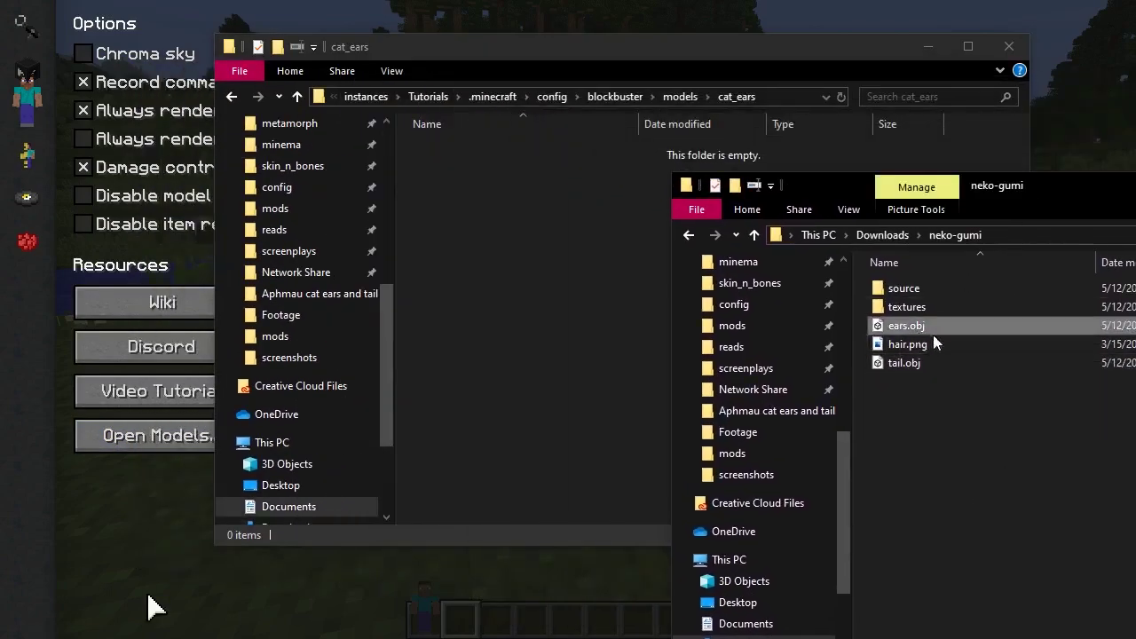
pyautogui.click(616, 289)
pyautogui.hotkey('ctrl', 'v')
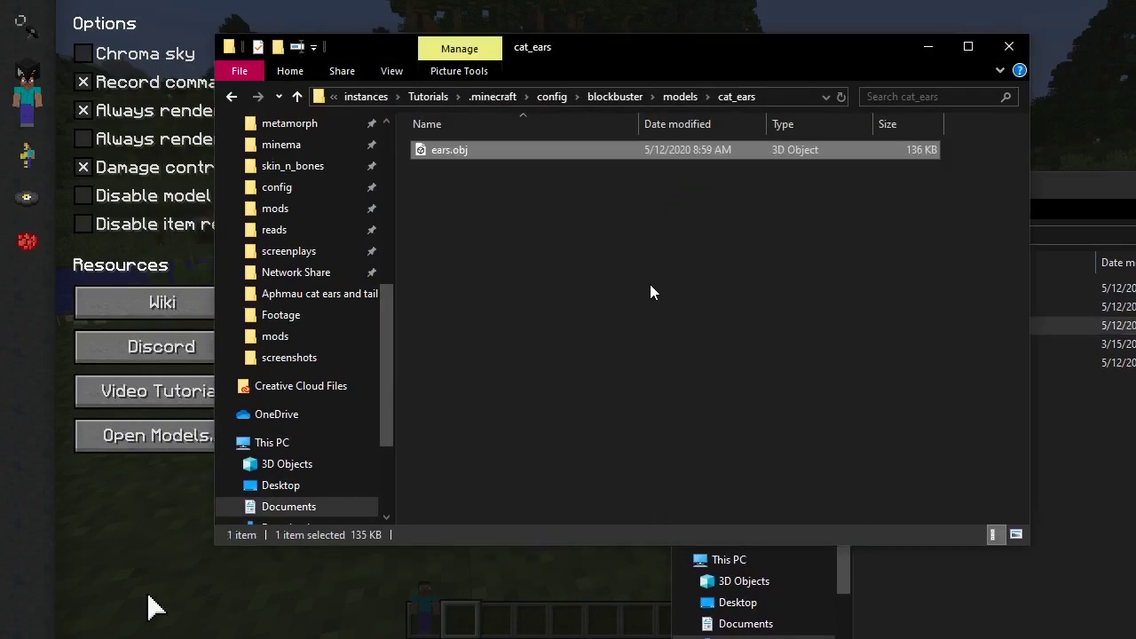
pyautogui.click(473, 152)
pyautogui.write('model')
pyautogui.press('Return')
# Create a skins folder inside cat_ears and copy hair.png from neko-gumi into it.
pyautogui.hotkey('ctrl', 'shift', 'n')
pyautogui.write('skins')
pyautogui.press('Return')
pyautogui.click(1083, 307)
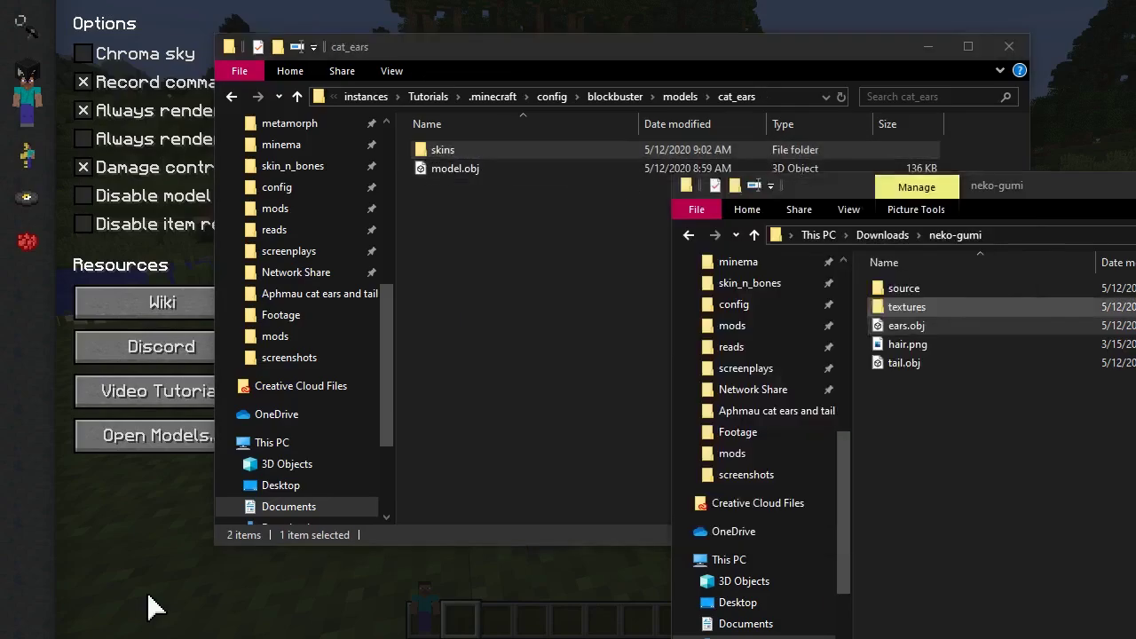
pyautogui.rightClick(914, 346)
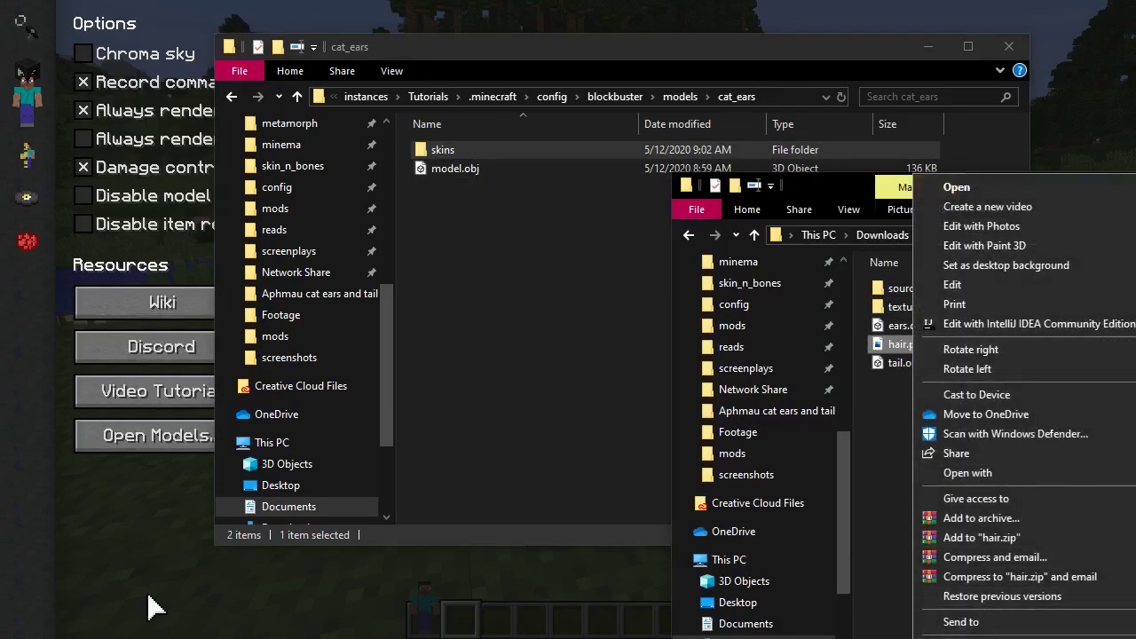
pyautogui.click(508, 184)
pyautogui.doubleClick(485, 149)
pyautogui.rightClick(515, 214)
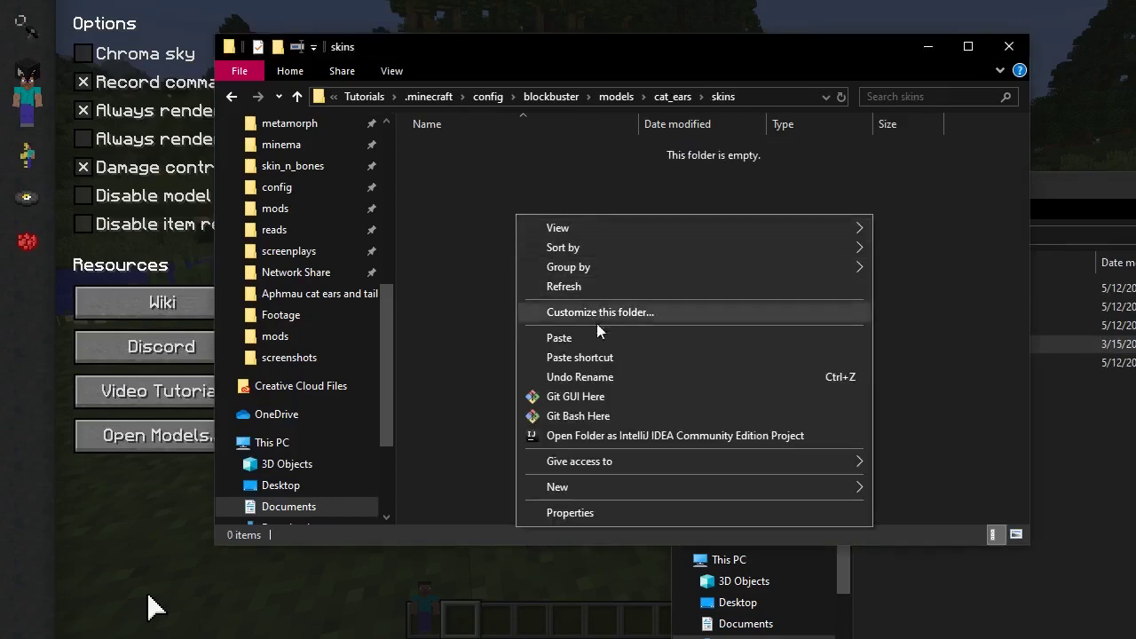
pyautogui.click(582, 338)
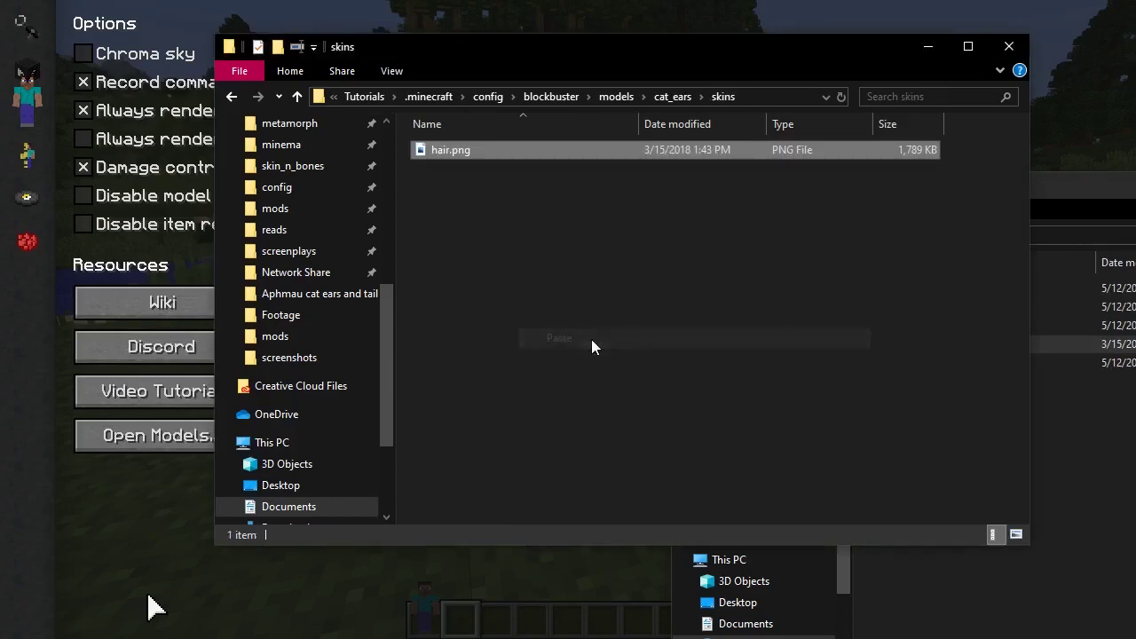
# Copy tail.obj from the neko-gumi folder into the cat_tail folder and rename the copy model.obj.
pyautogui.click(665, 96)
pyautogui.click(676, 96)
pyautogui.doubleClick(502, 238)
pyautogui.click(888, 364)
pyautogui.hotkey('ctrl', 'c')
pyautogui.hotkey('alt', 'Tab')
pyautogui.hotkey('ctrl', 'v')
pyautogui.press('F2')
pyautogui.write('model')
pyautogui.press('Return')
# Create a folder named skins inside cat_tail and open it.
pyautogui.hotkey('ctrl', 'shift', 'n')
pyautogui.write('skisn')
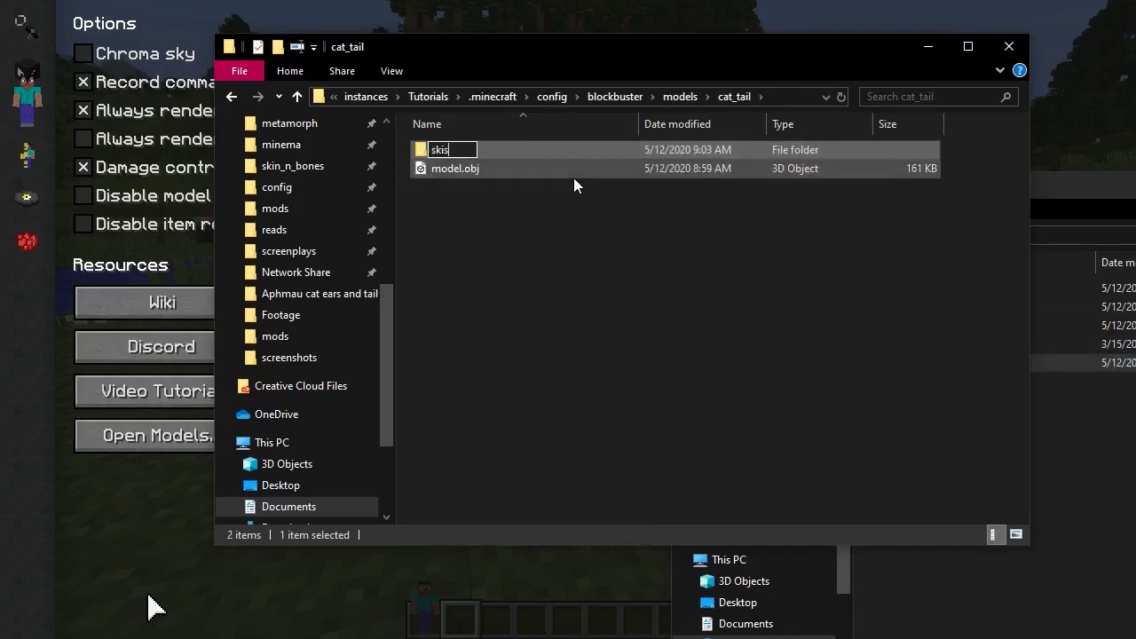
pyautogui.press('BackSpace')
pyautogui.press('BackSpace')
pyautogui.write('ns')
pyautogui.press('Return')
pyautogui.press('Return')
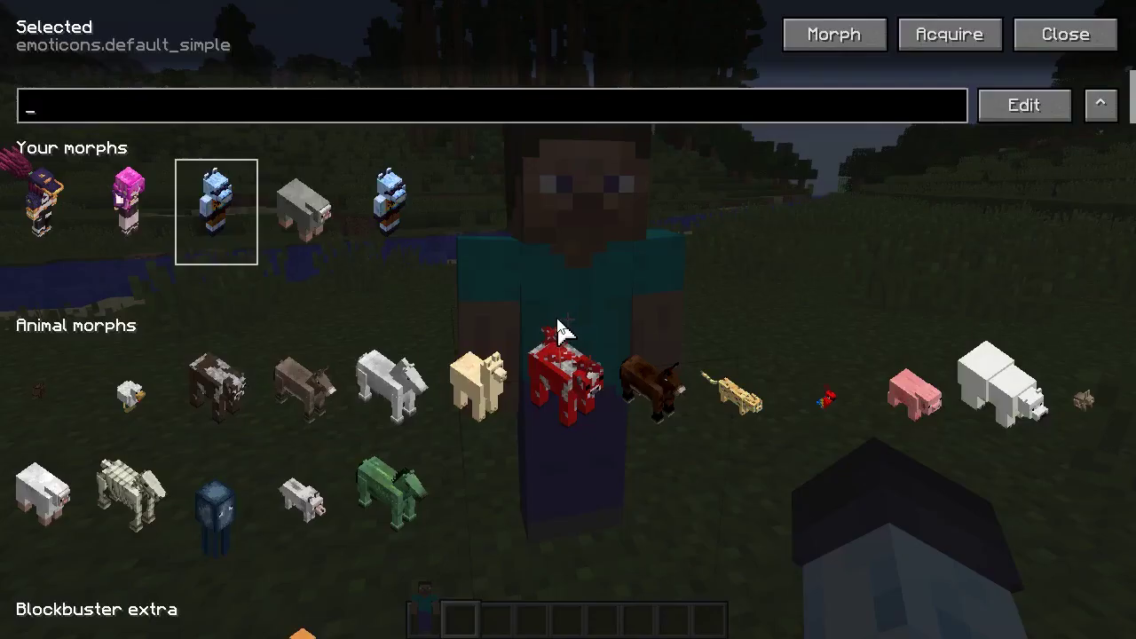
# Examine the cat_tail and cat_ears entries among the Blockbuster models in the morph list.
pyautogui.scroll(-6, 559, 330)
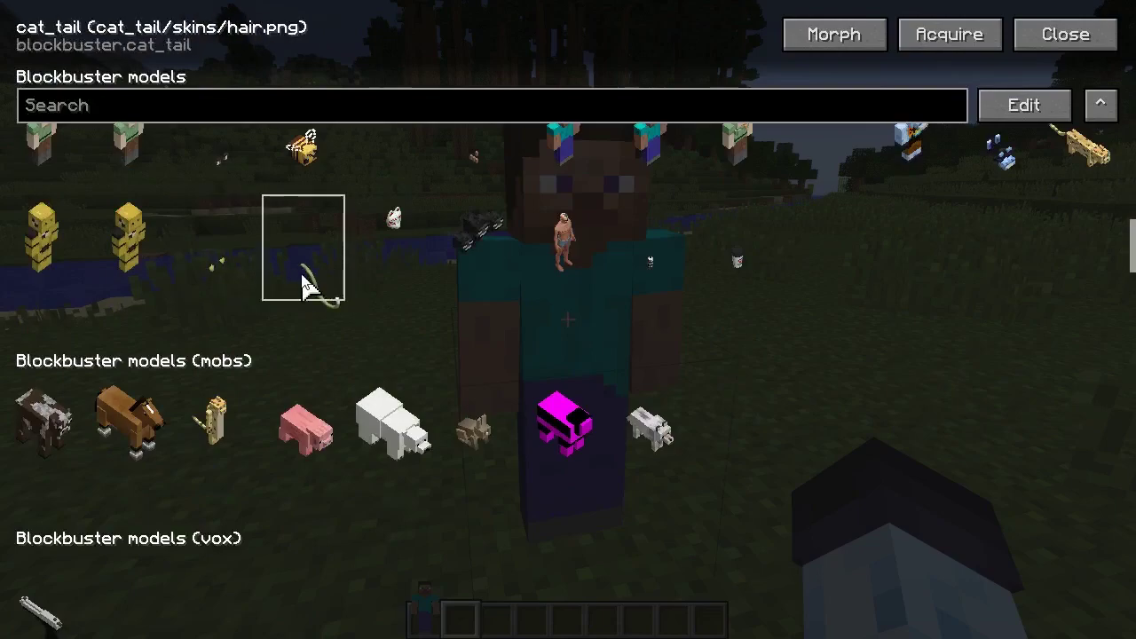
pyautogui.click(195, 257)
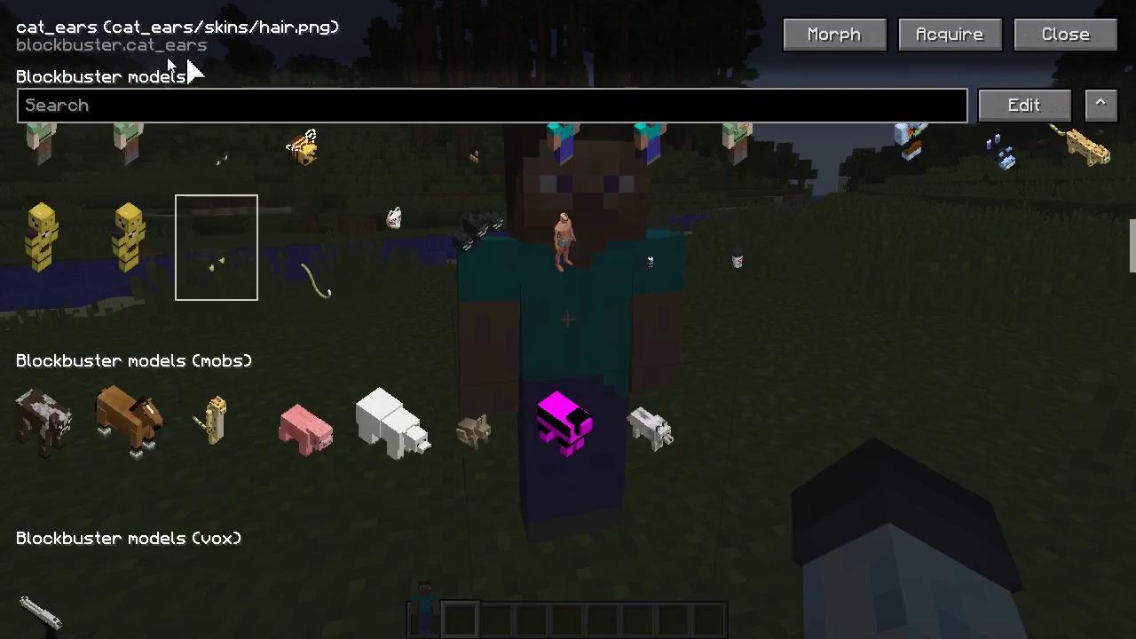
pyautogui.press('Escape')
# Add a body part to the model block's Fred morph and attach it to the head limb.
pyautogui.rightClick(568, 320)
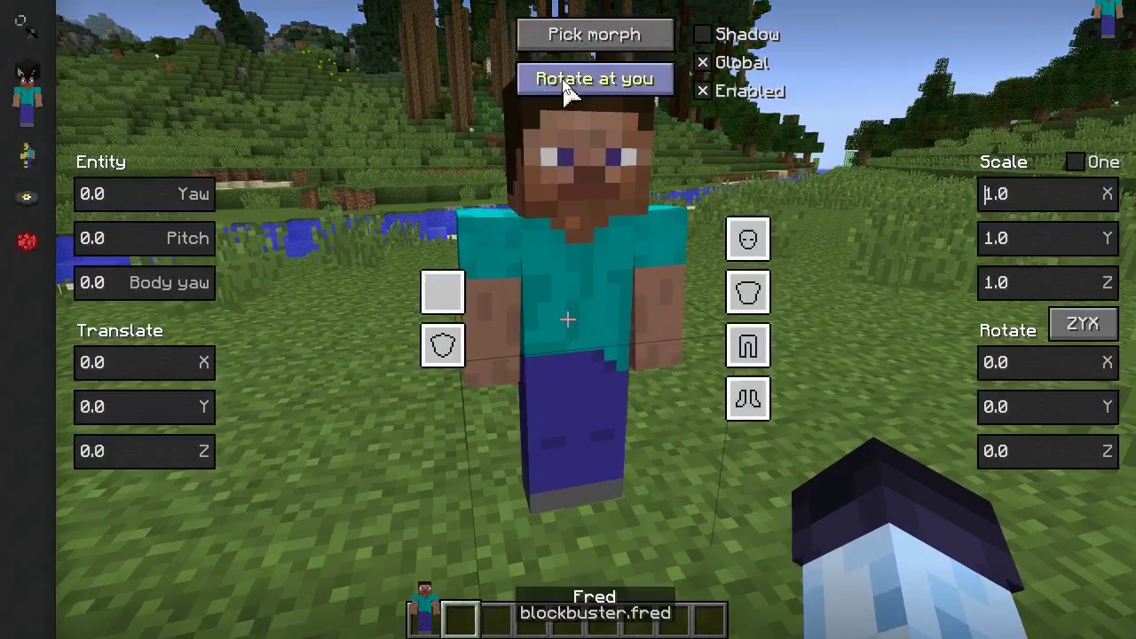
pyautogui.click(577, 45)
pyautogui.click(1000, 40)
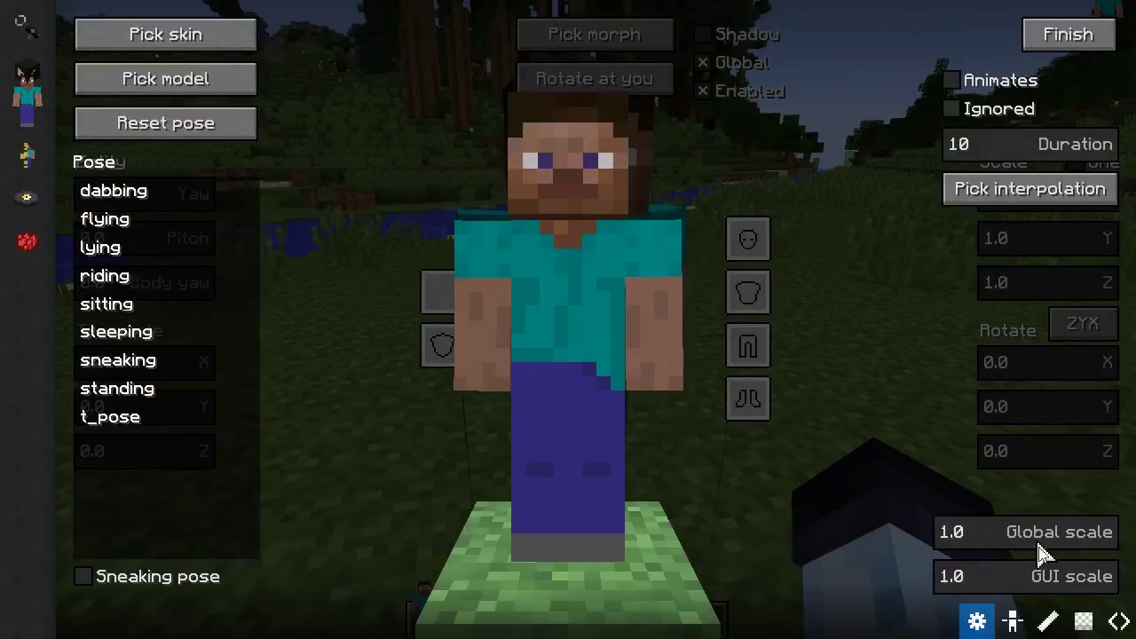
pyautogui.click(1050, 622)
pyautogui.click(127, 42)
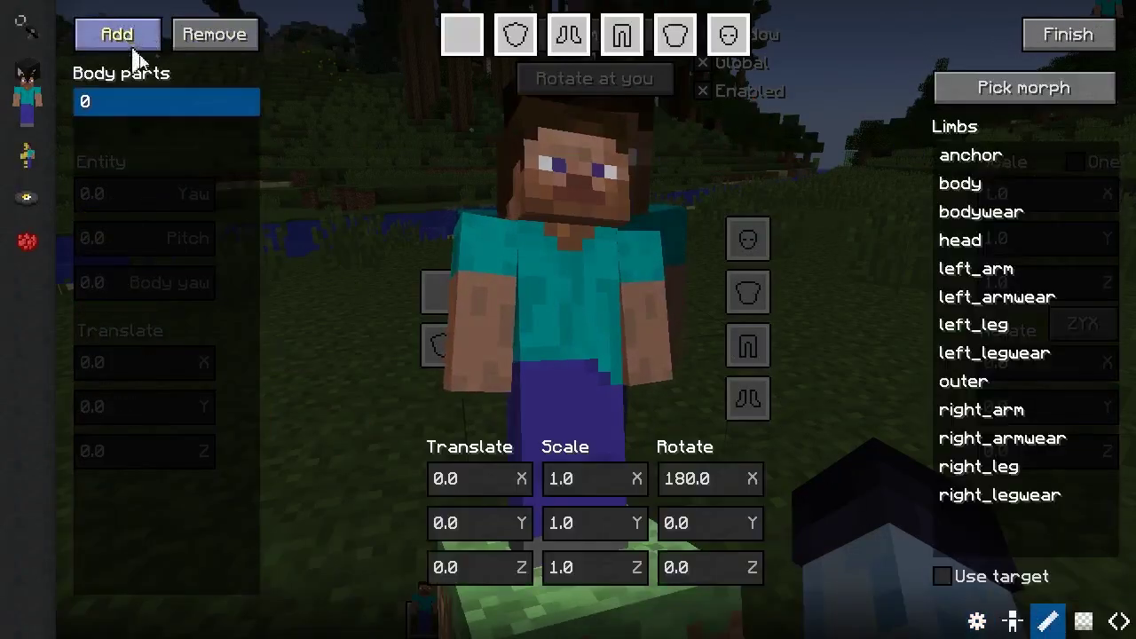
pyautogui.click(994, 244)
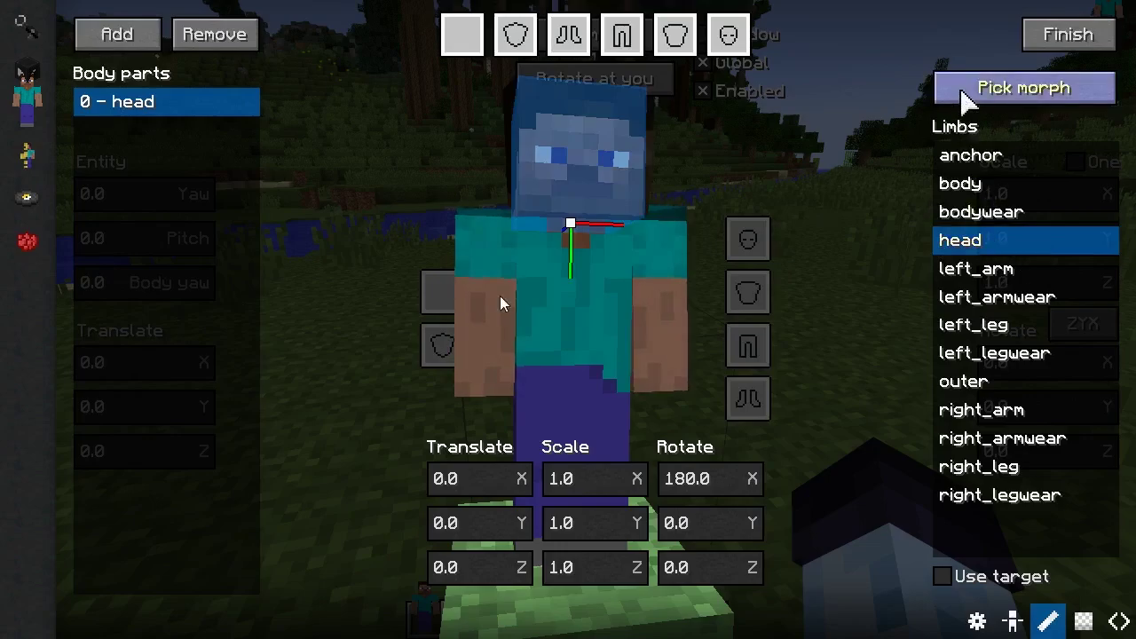
# Assign the cat_ears morph to the head body part.
pyautogui.click(966, 89)
pyautogui.scroll(-8, 408, 373)
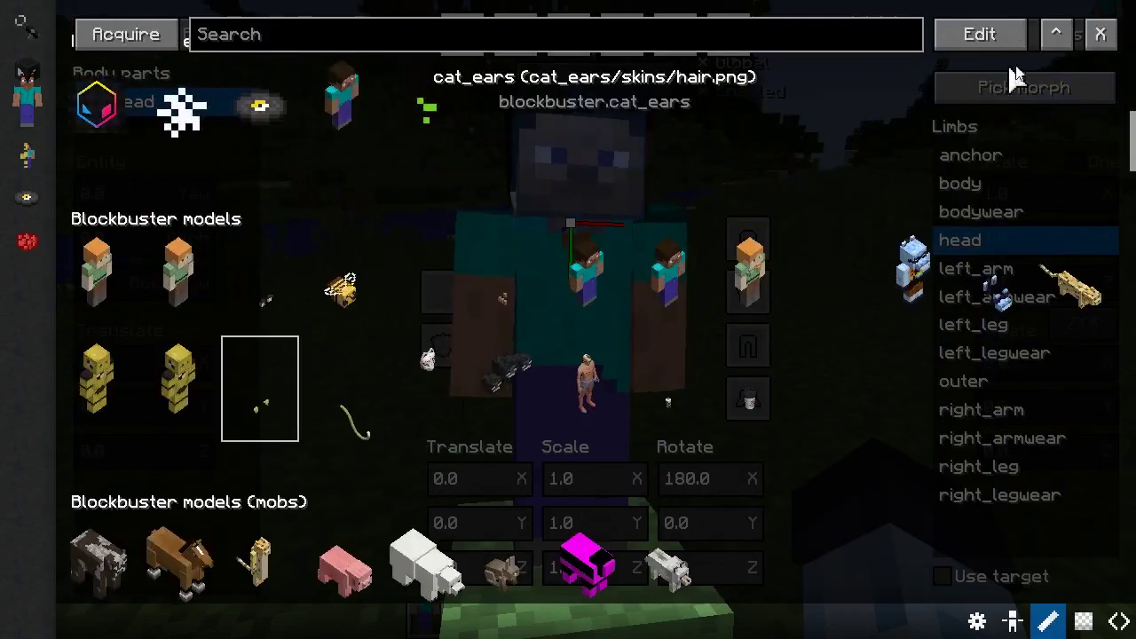
pyautogui.click(1101, 35)
# Set the ears' Y translation to -0.4, Y rotation to 180 and scale to 1.3 on all axes.
pyautogui.moveTo(497, 523); pyautogui.dragTo(533, 437)
pyautogui.click(703, 524)
pyautogui.write('180')
pyautogui.moveTo(639, 391); pyautogui.dragTo(634, 435)
pyautogui.moveTo(625, 484); pyautogui.dragTo(627, 473)
pyautogui.click(585, 574)
pyautogui.hotkey('ctrl', 'a')
pyautogui.hotkey('ctrl', 'v')
pyautogui.moveTo(507, 523); pyautogui.dragTo(515, 523)
pyautogui.moveTo(501, 347); pyautogui.dragTo(581, 347)
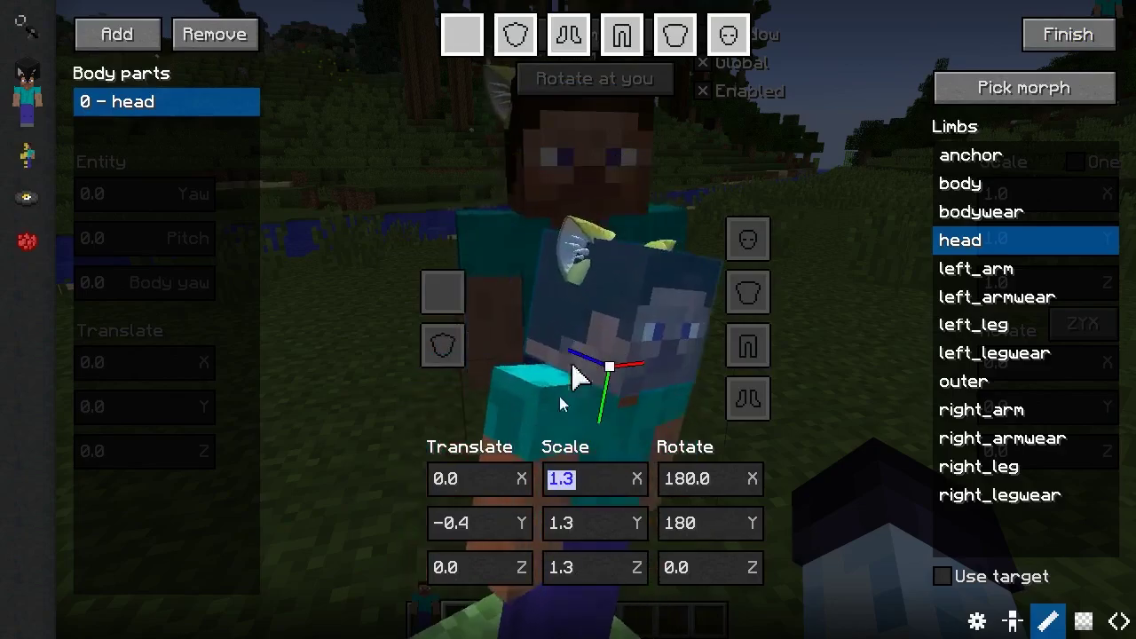
# Fine-tune the ears' Z and Y translation so they sit properly on the head.
pyautogui.moveTo(514, 568); pyautogui.dragTo(502, 568)
pyautogui.moveTo(559, 310); pyautogui.dragTo(593, 317)
pyautogui.moveTo(514, 523); pyautogui.dragTo(517, 522)
pyautogui.moveTo(541, 364); pyautogui.dragTo(590, 373)
pyautogui.moveTo(589, 444); pyautogui.dragTo(592, 306, button='middle')
pyautogui.moveTo(591, 306); pyautogui.dragTo(589, 419)
# Add a second body part attached to the body limb and choose a morph for it.
pyautogui.click(117, 35)
pyautogui.click(955, 185)
pyautogui.moveTo(653, 391); pyautogui.dragTo(513, 302)
pyautogui.click(1023, 88)
# Adjust the body-attached part's Y and Z translation and its scale on all axes.
pyautogui.moveTo(515, 524)
pyautogui.mouseDown()
pyautogui.moveTo(499, 524)
pyautogui.moveTo(524, 525)
pyautogui.mouseUp()
pyautogui.moveTo(502, 568); pyautogui.dragTo(511, 568)
pyautogui.click(579, 479)
pyautogui.write('1')
pyautogui.click(577, 576)
pyautogui.hotkey('ctrl', 'a')
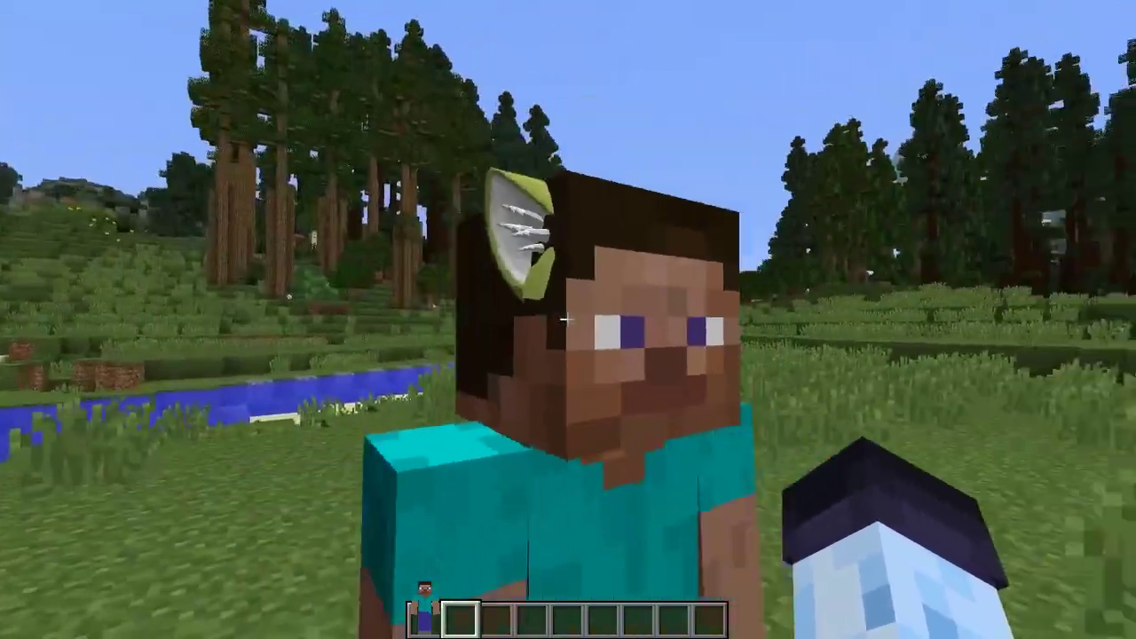
# Examine the cat_ears model's right_ear and left_ear limb options in the model editor, cancelling the save prompt.
pyautogui.rightClick(568, 320)
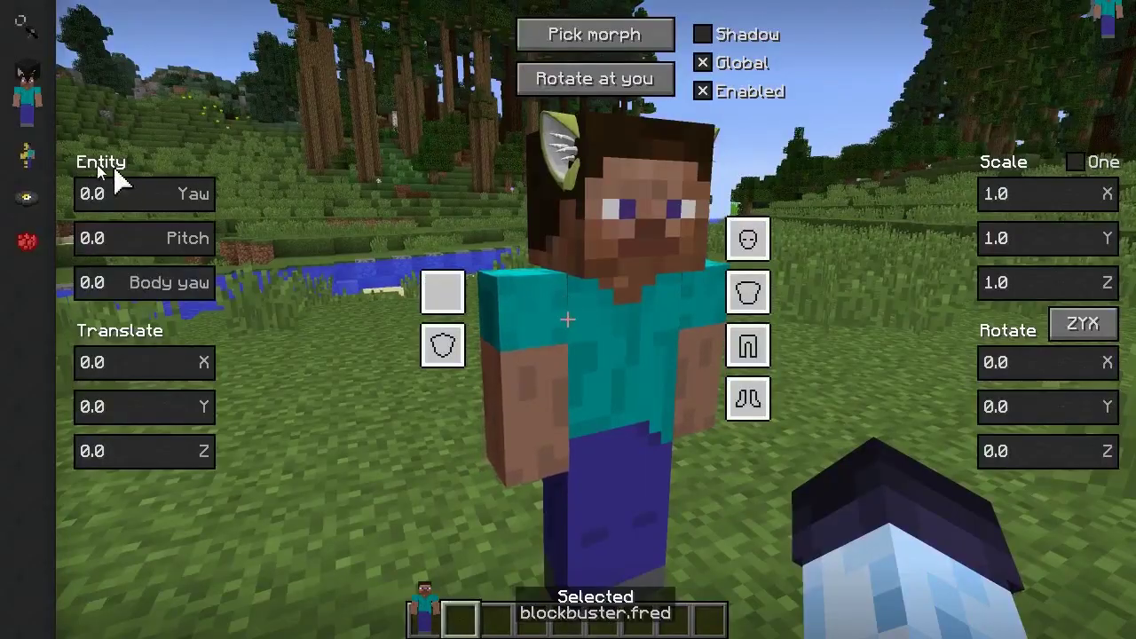
pyautogui.click(49, 170)
pyautogui.click(177, 134)
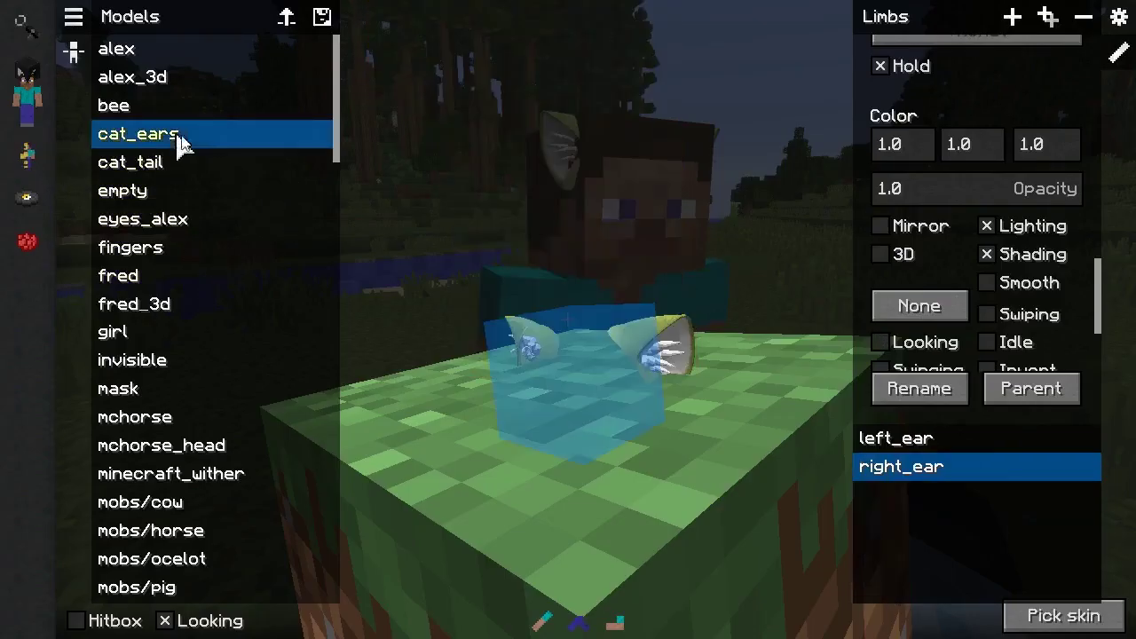
pyautogui.moveTo(589, 288); pyautogui.dragTo(636, 332)
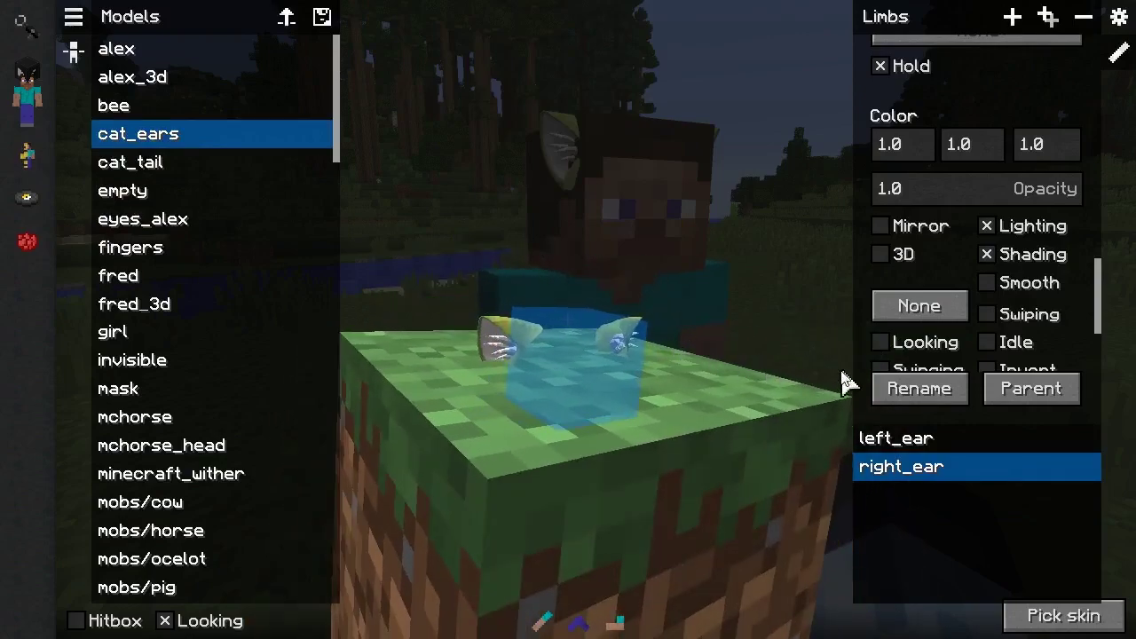
pyautogui.scroll(-2, 976, 321)
pyautogui.click(891, 439)
pyautogui.moveTo(647, 307); pyautogui.dragTo(586, 297)
pyautogui.click(322, 17)
pyautogui.click(272, 566)
# Examine the cat_tail model and its Tail limb options, cancel the save prompt and leave the model editor.
pyautogui.click(266, 162)
pyautogui.moveTo(448, 279); pyautogui.dragTo(568, 348)
pyautogui.click(321, 17)
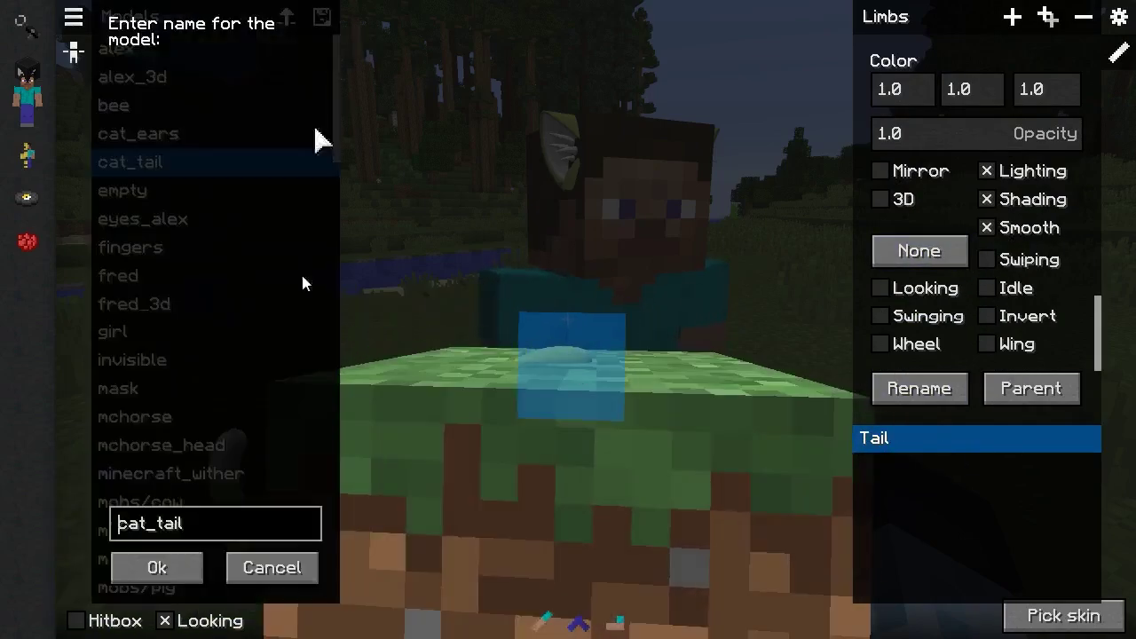
pyautogui.click(271, 567)
pyautogui.press('Escape')
# Examine the fitted cat ears on the character's head up close.
pyautogui.press('c')
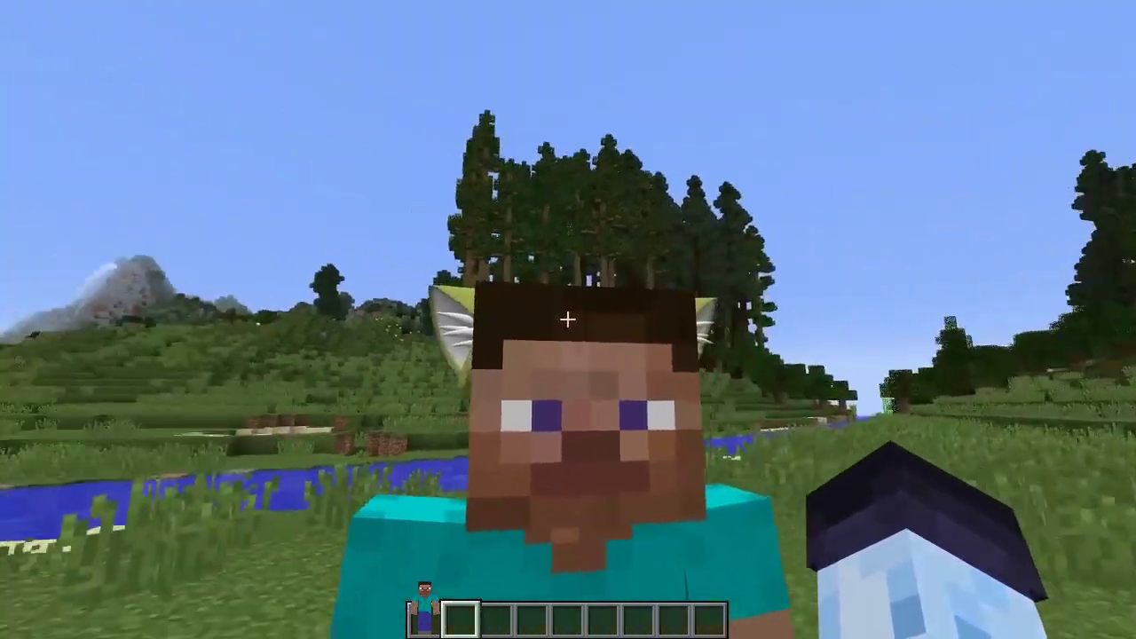
pyautogui.press('w')
pyautogui.press('c')
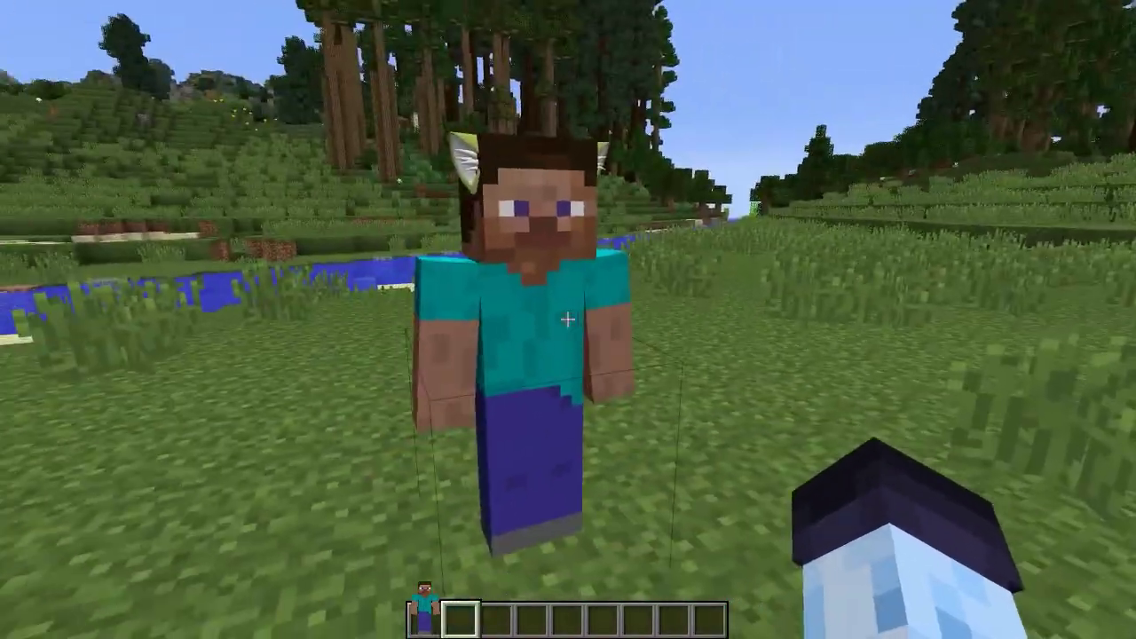
# Rotate the right_ear limb about Z in the cat_ears body part's pose.
pyautogui.press('b')
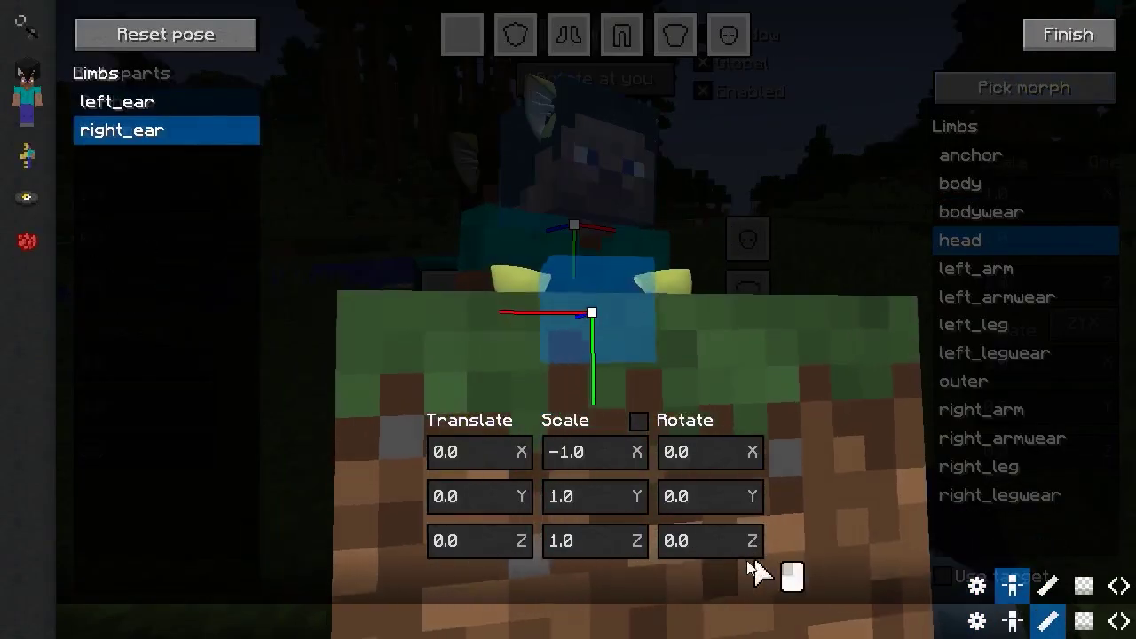
pyautogui.moveTo(760, 570); pyautogui.dragTo(756, 534)
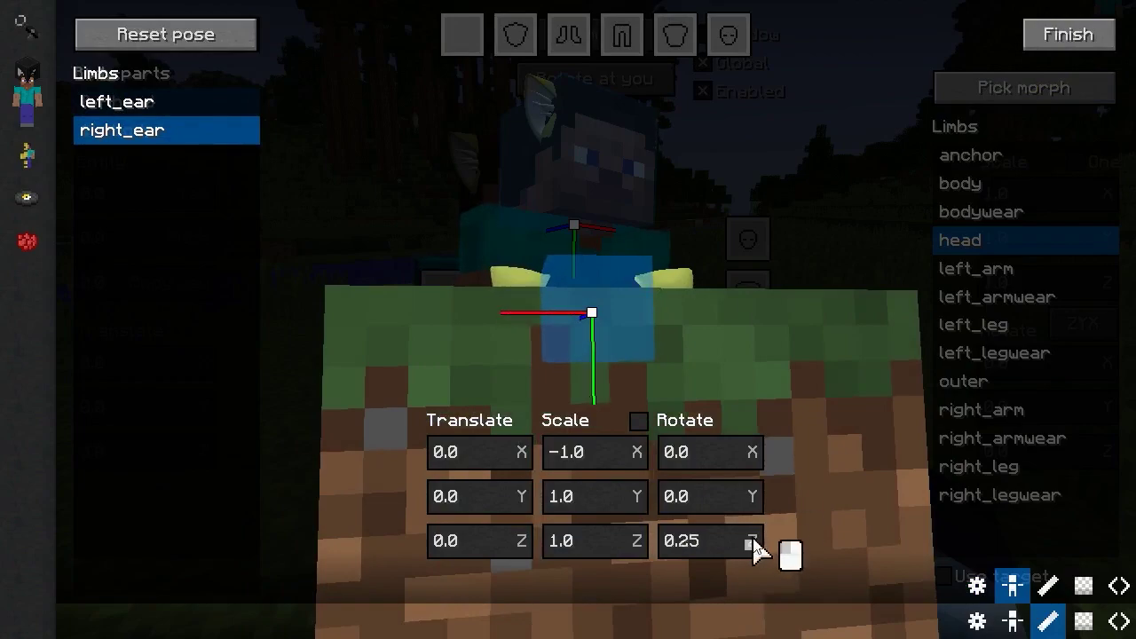